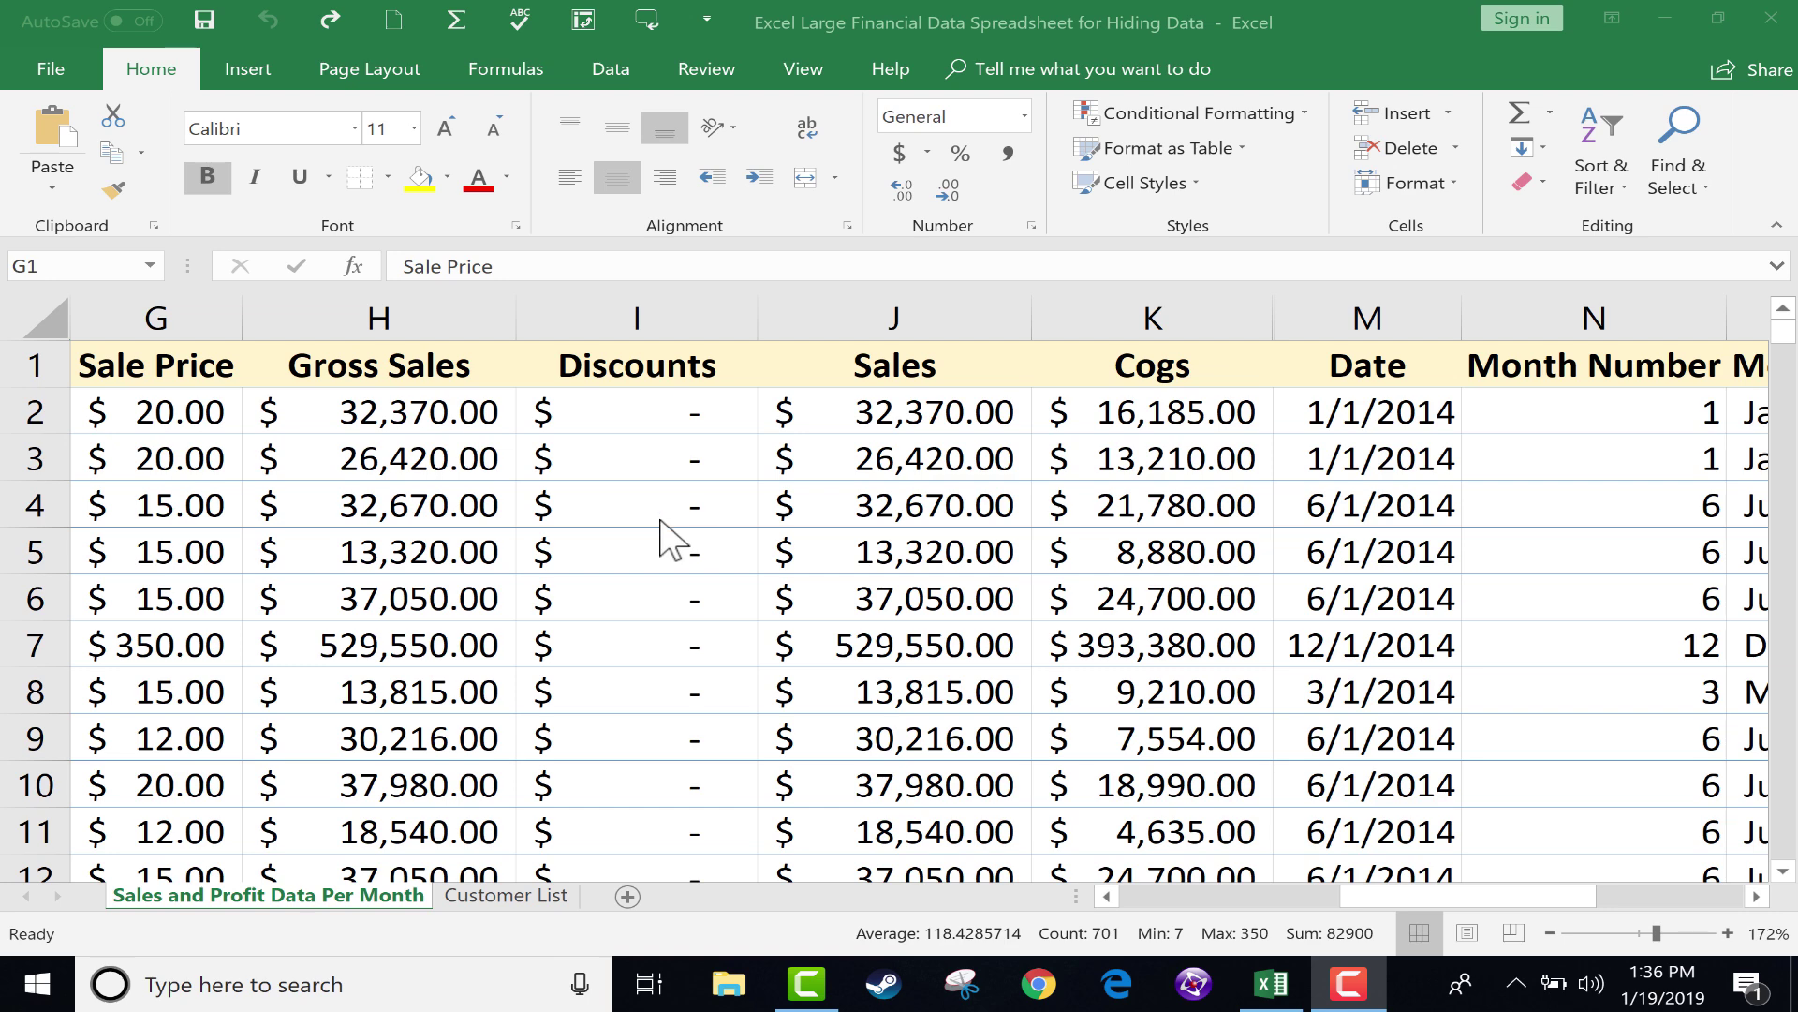
- Drag column J's right border left until the Sales values display as ########
scroll(581, 520, down, 1)
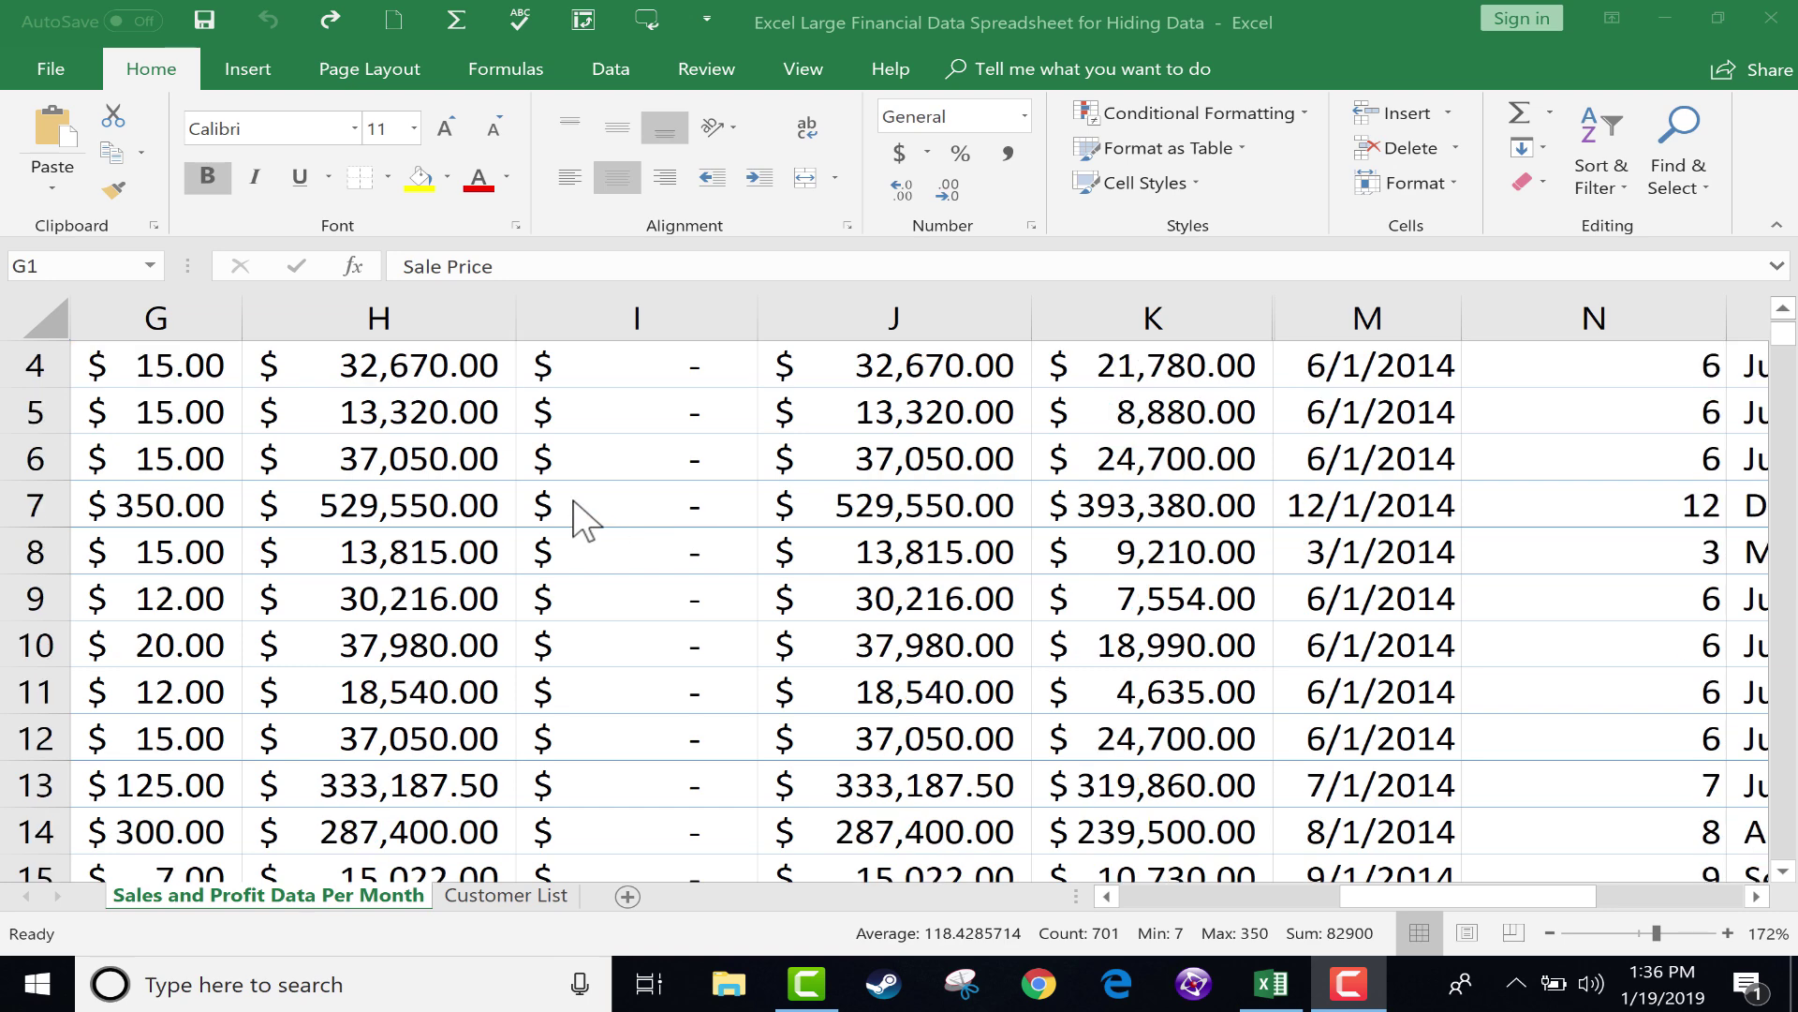
scroll(580, 520, up, 1)
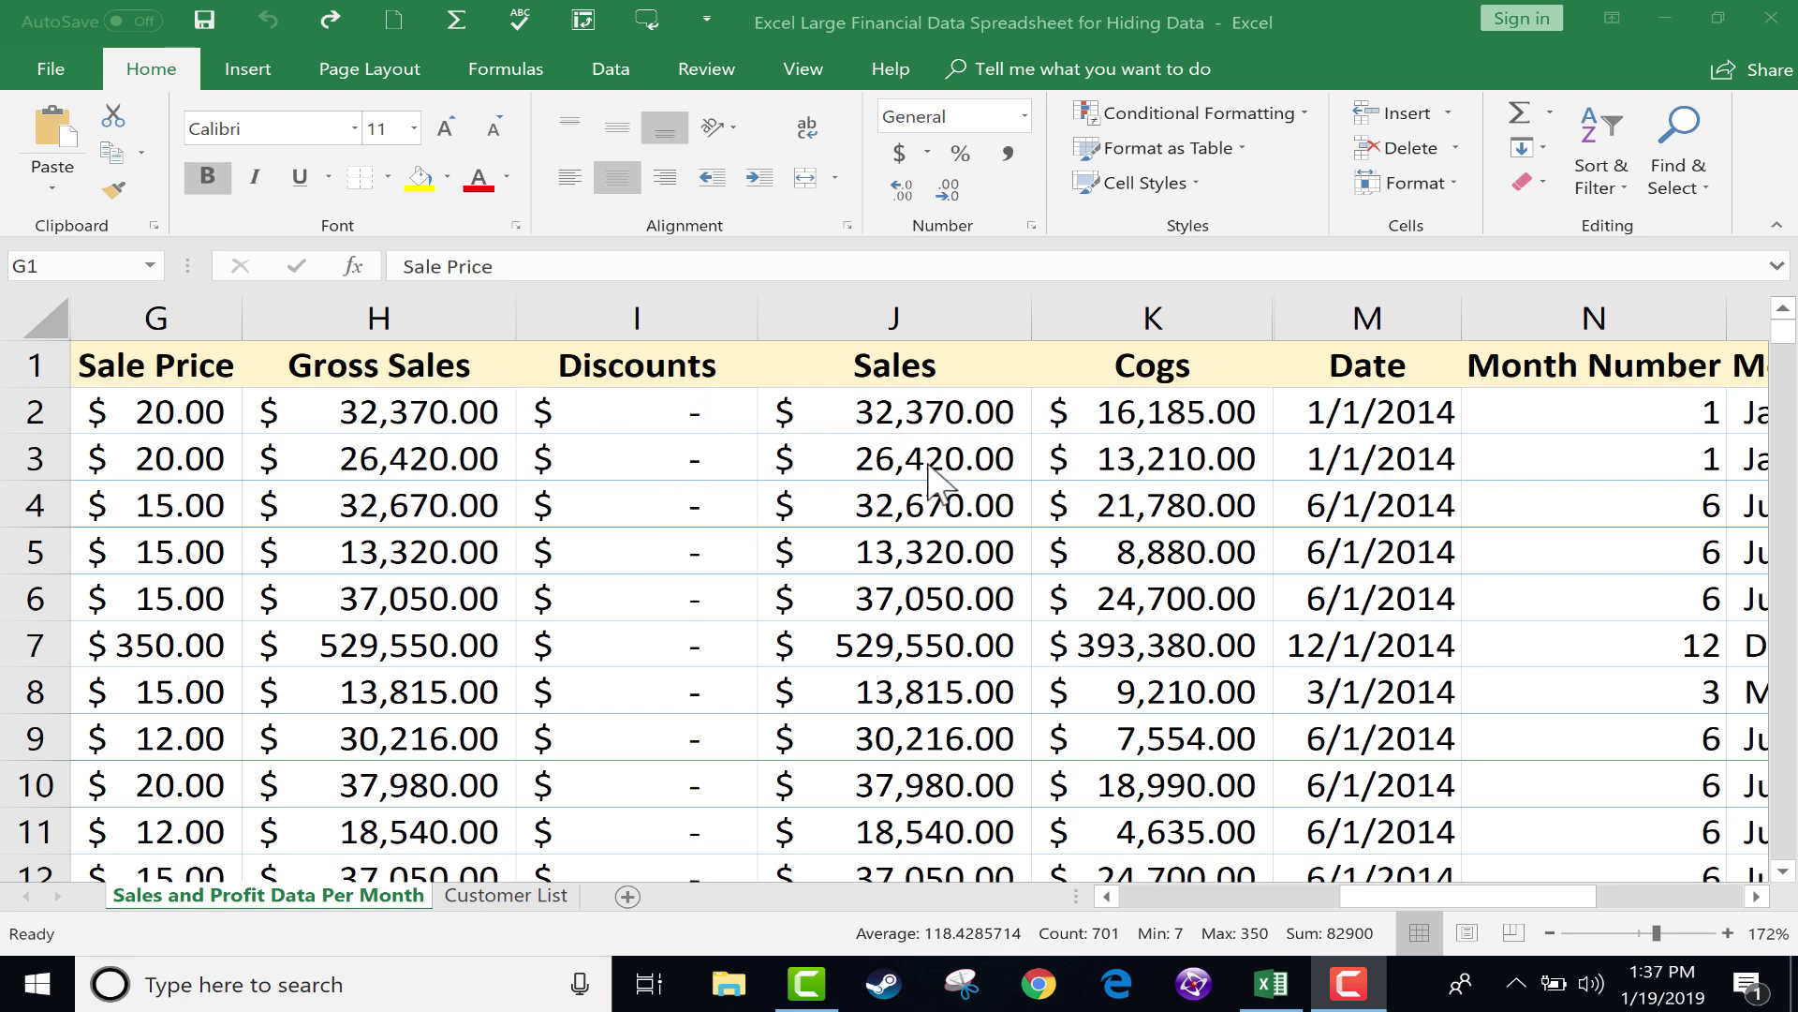
key(ctrl+space)
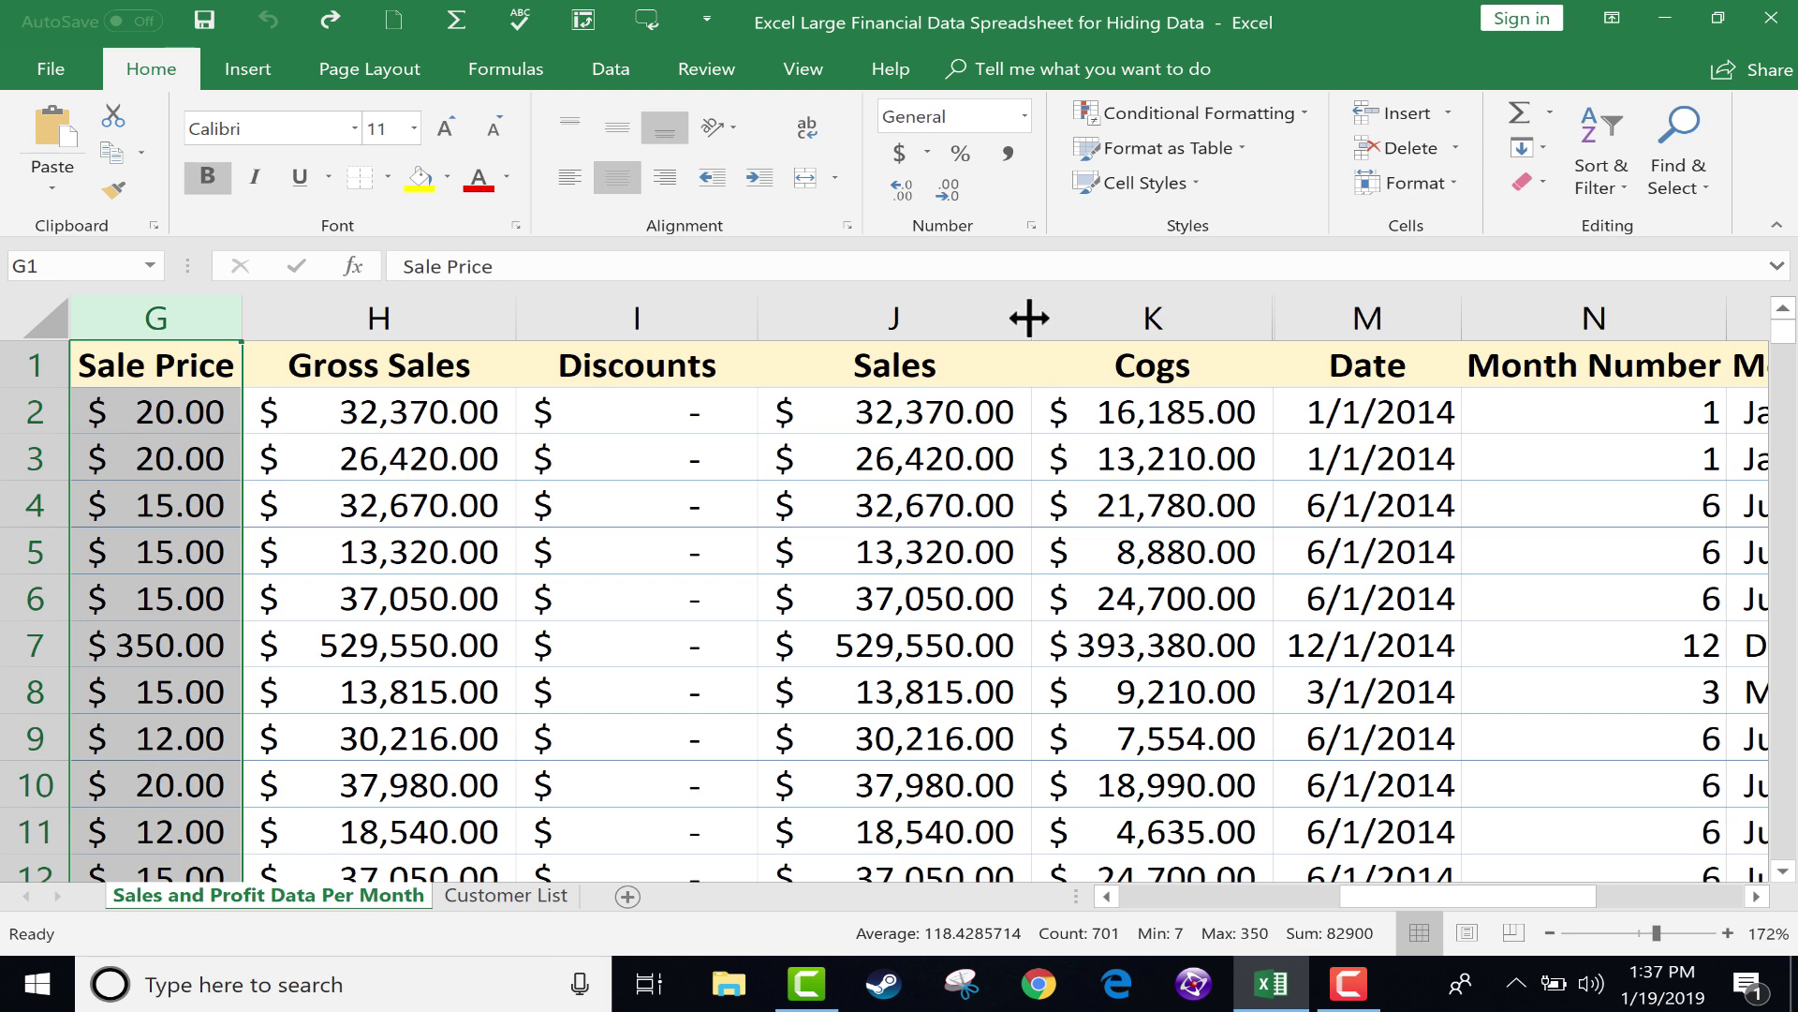
drag(1016, 319, 959, 320)
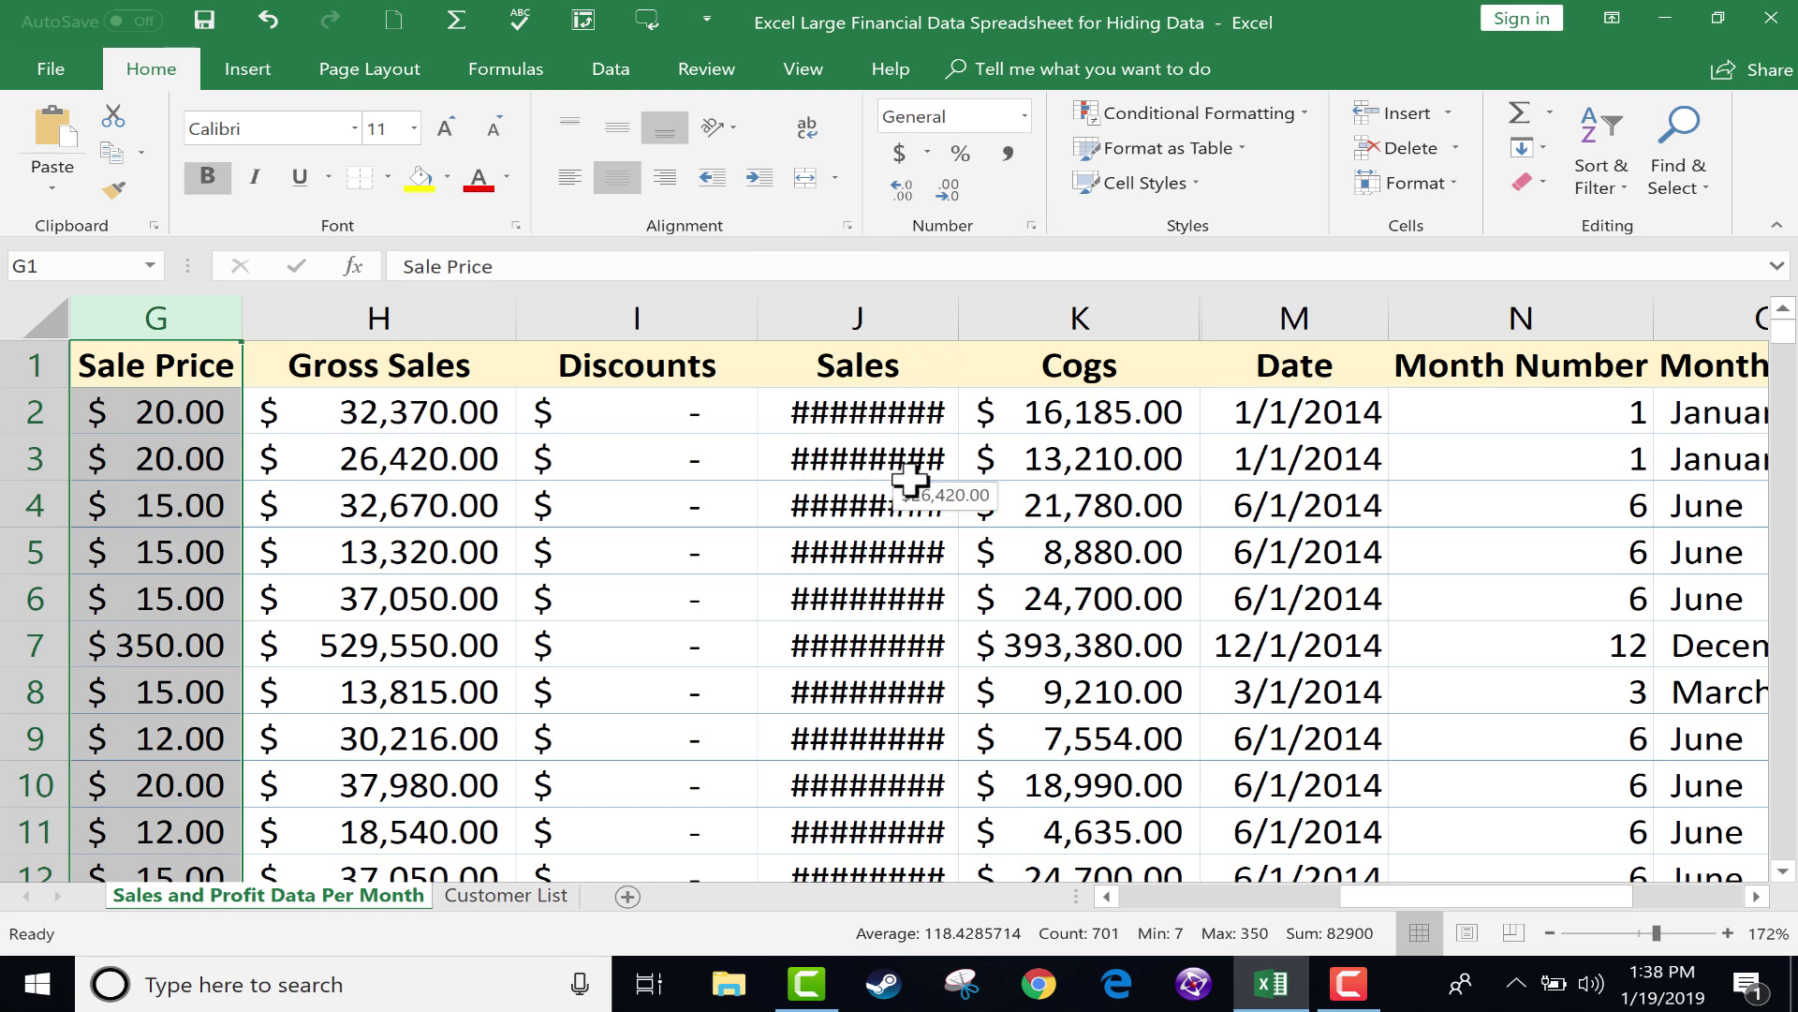
- Apply Shrink to fit to cell J2 so it displays $32,370.00 in the narrow column
click(867, 412)
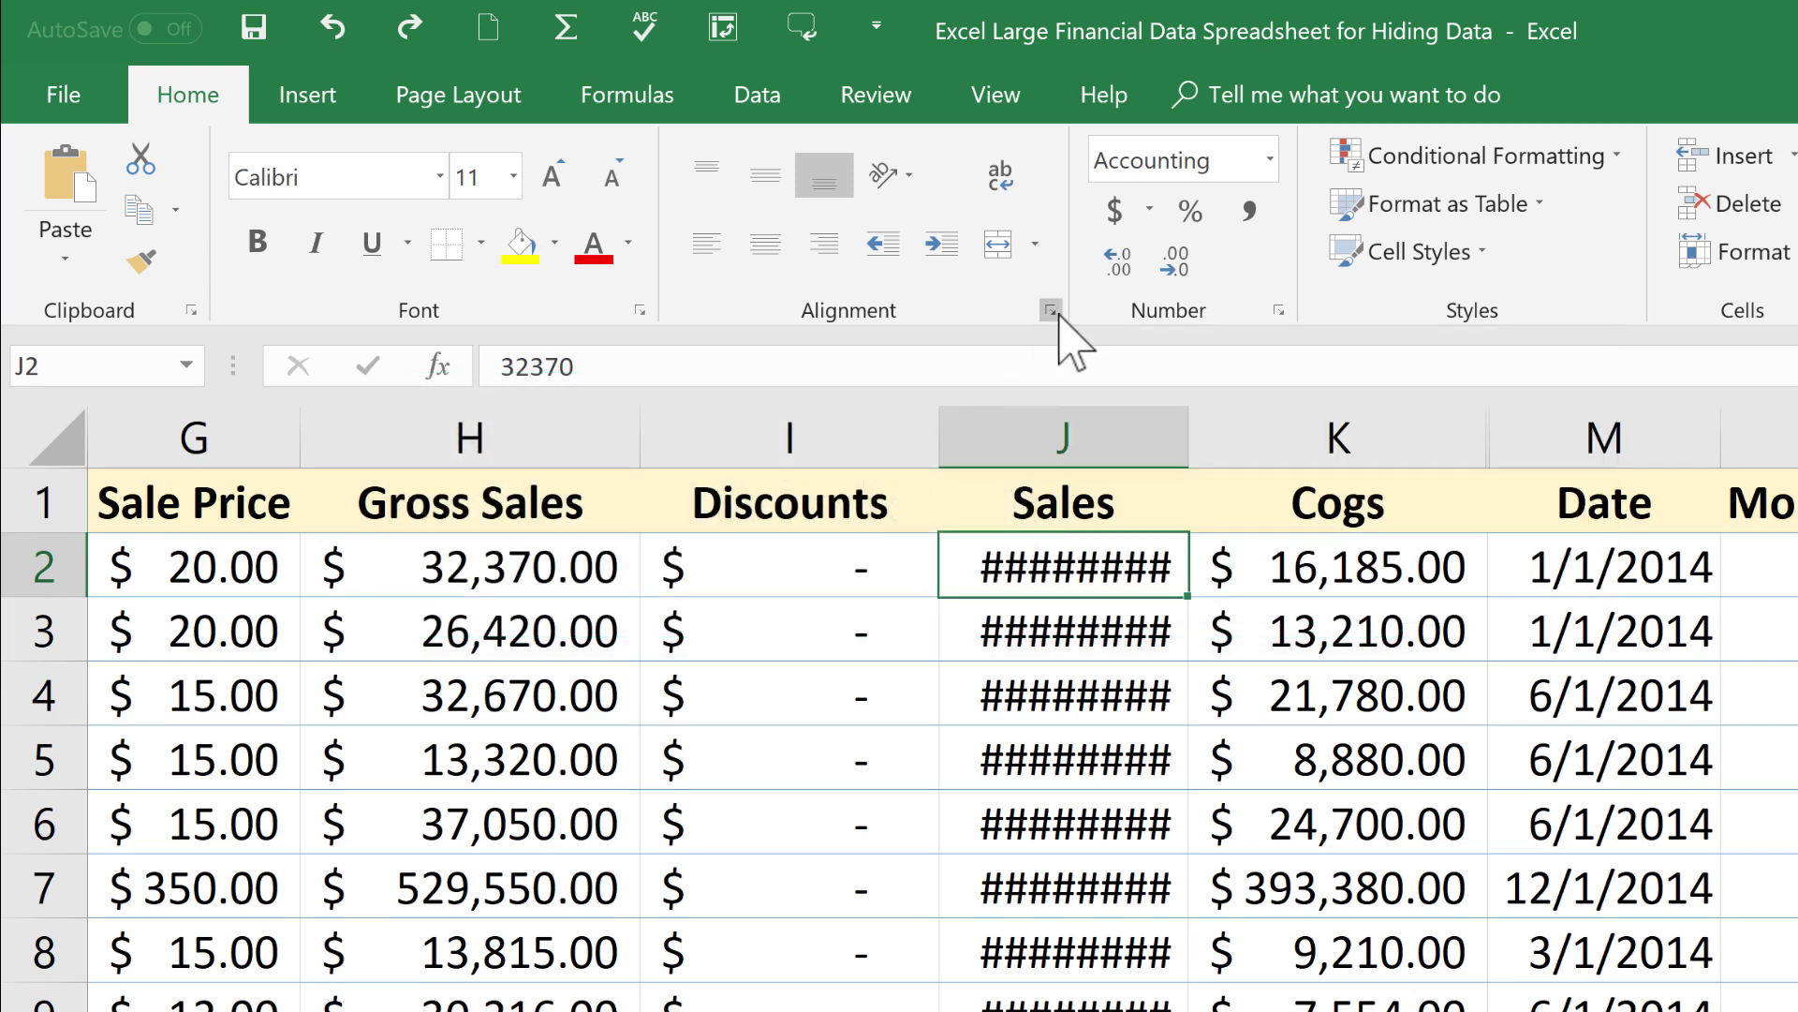
click(1051, 310)
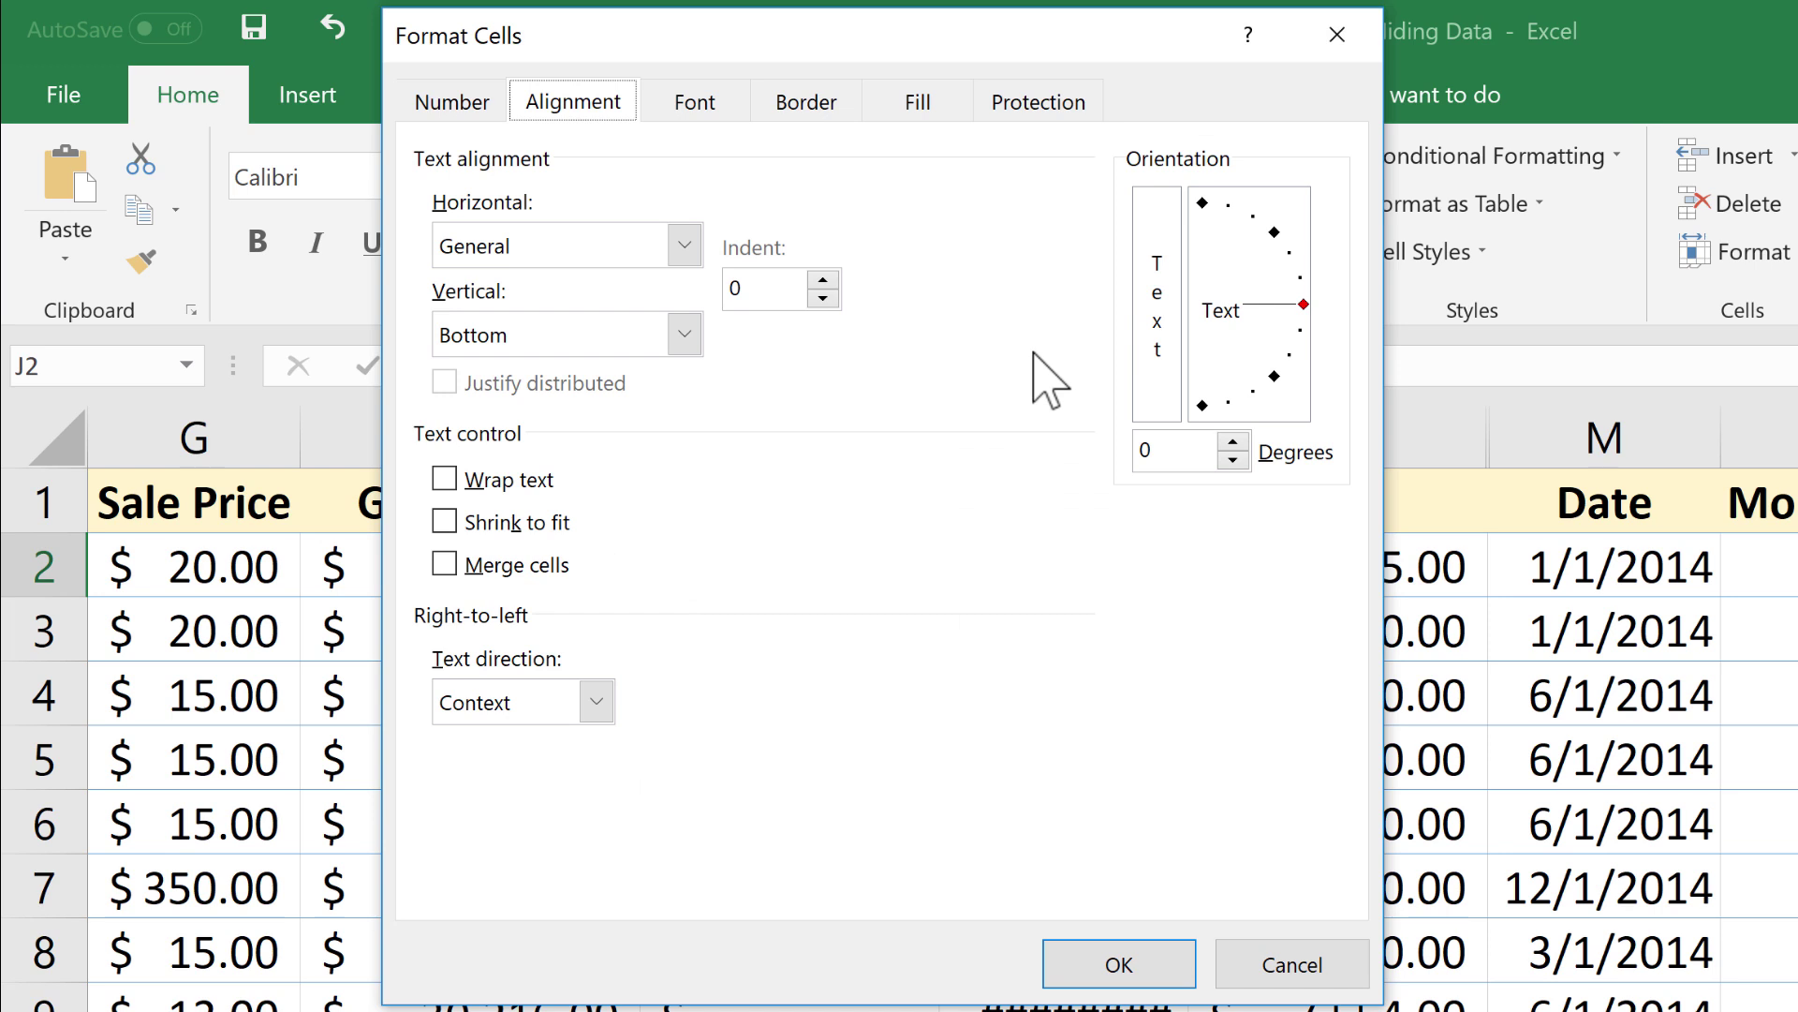
click(446, 522)
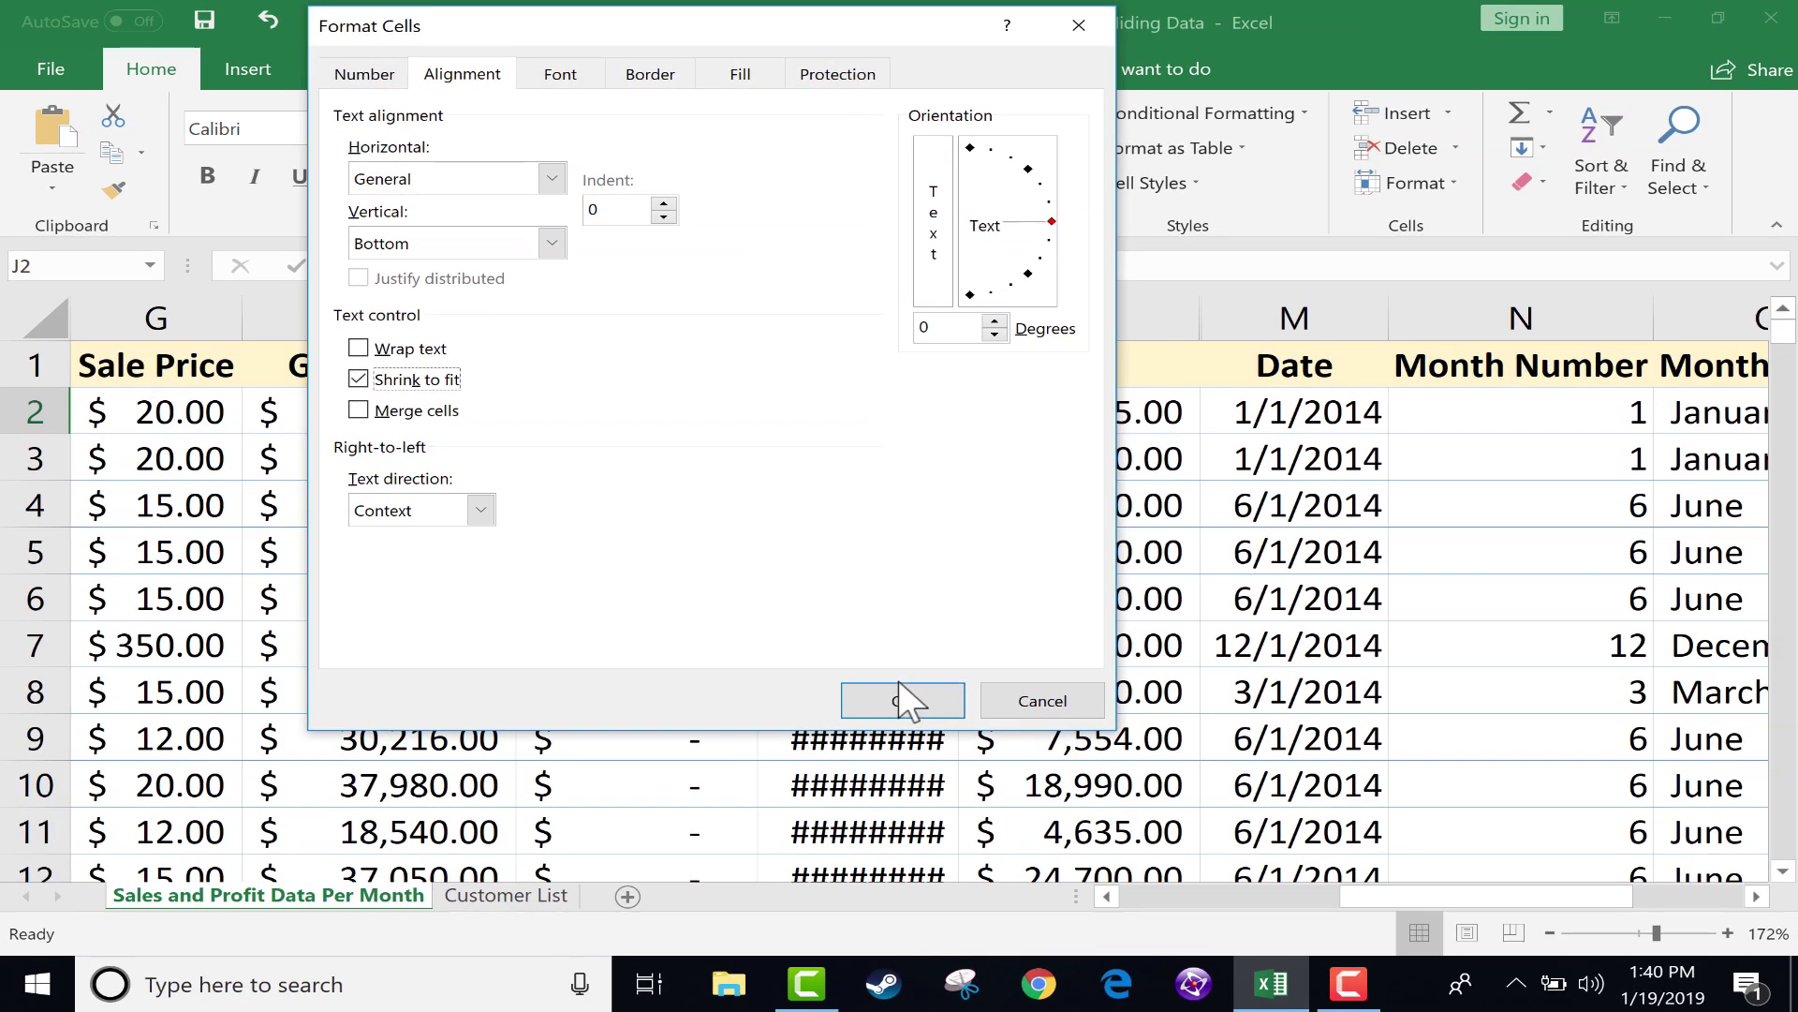
click(1113, 972)
click(900, 703)
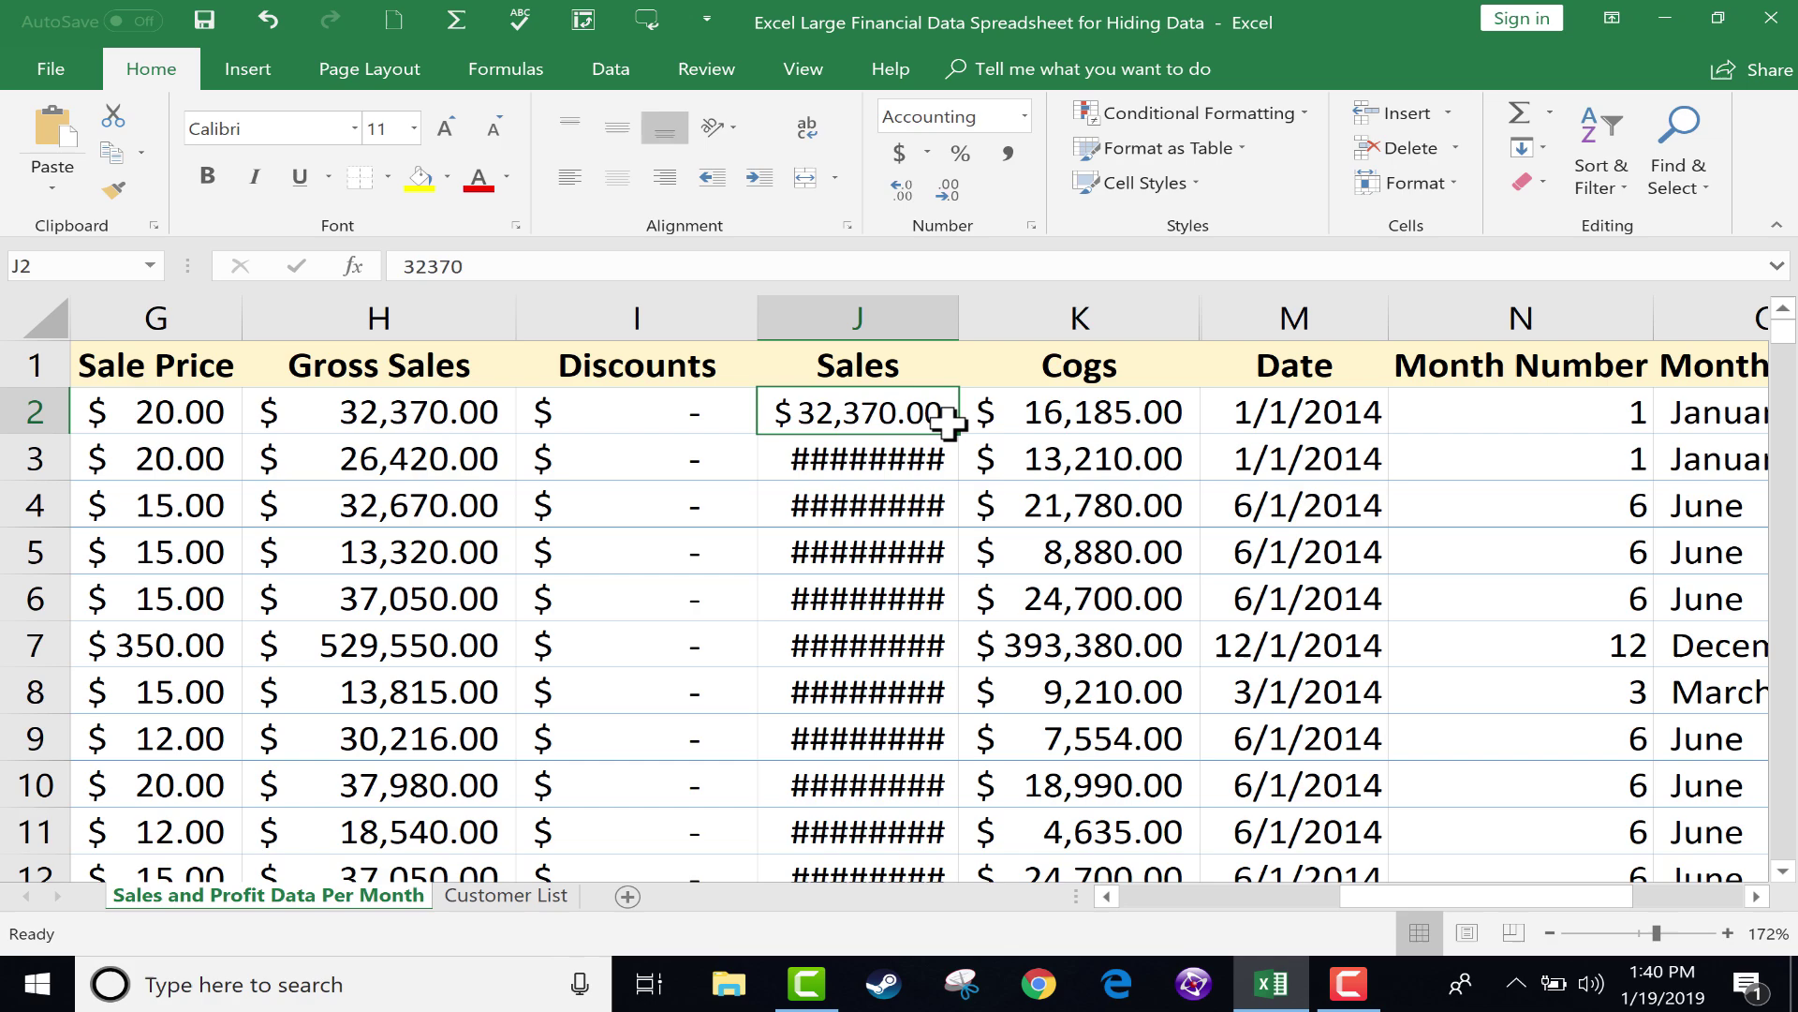
- Narrow column J further, then widen it slightly, with J2 shrunk and J3 downward showing ####
drag(959, 326, 872, 333)
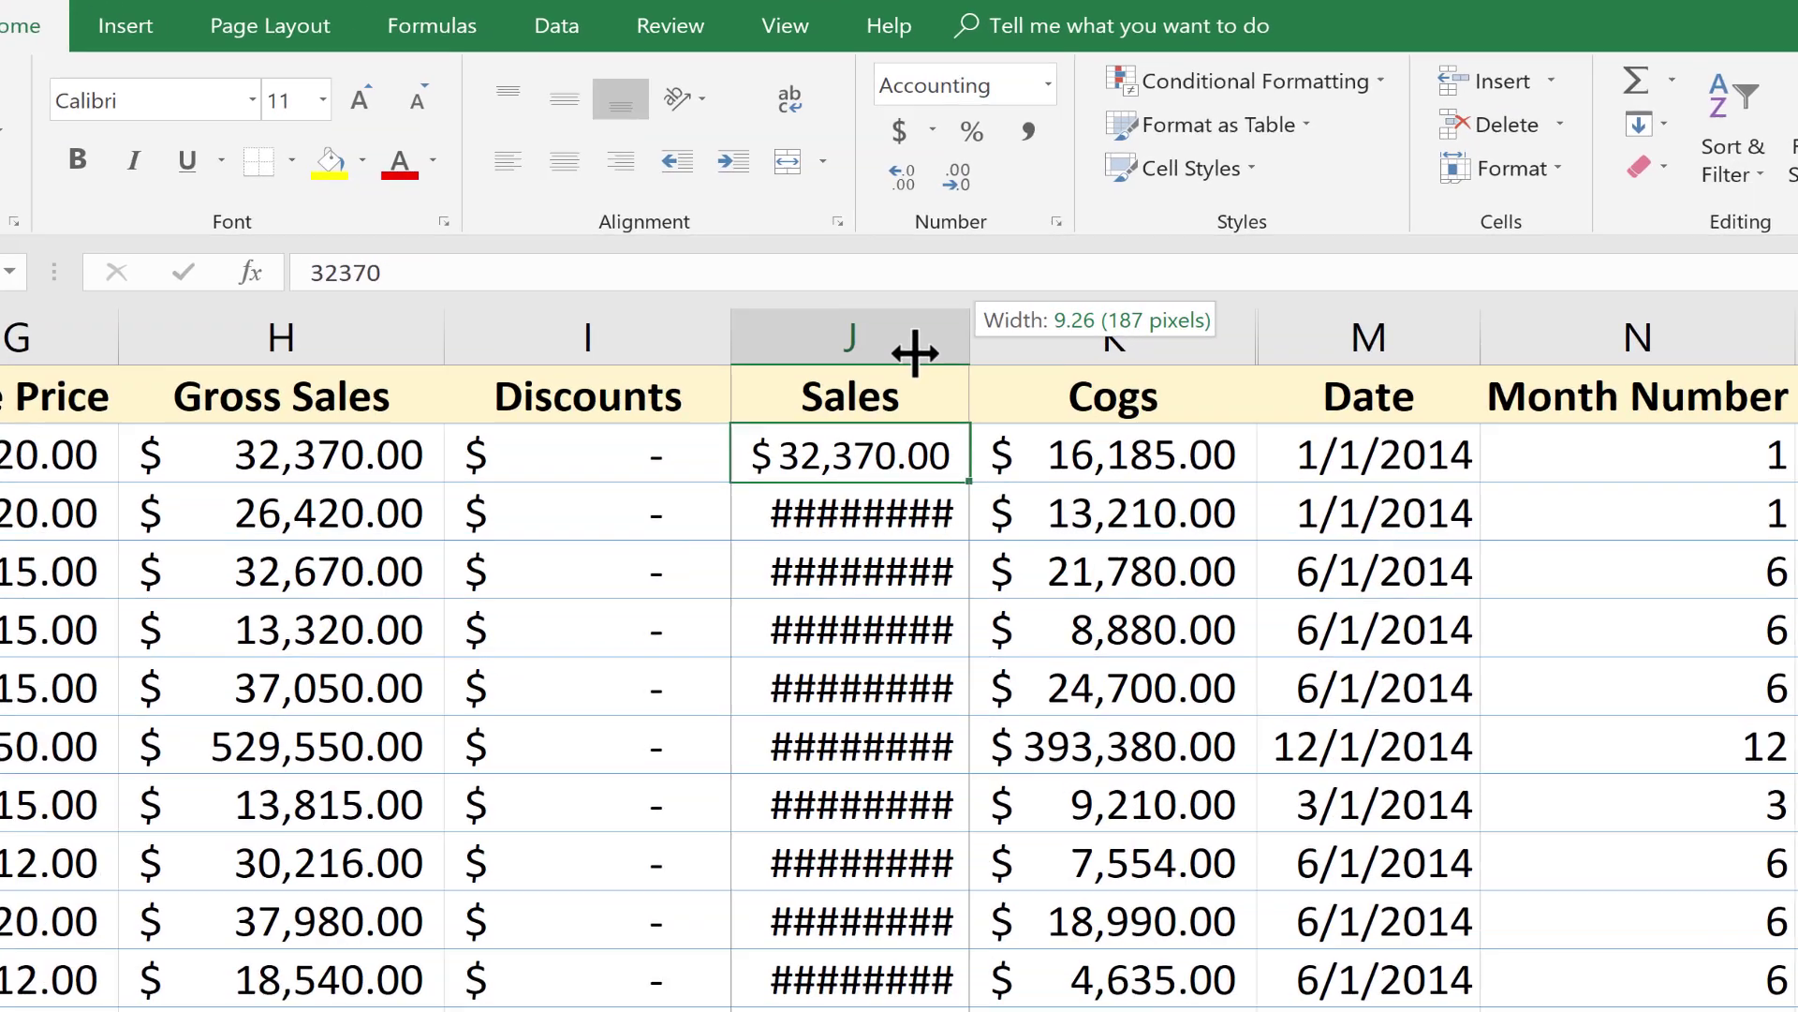
drag(857, 394, 847, 389)
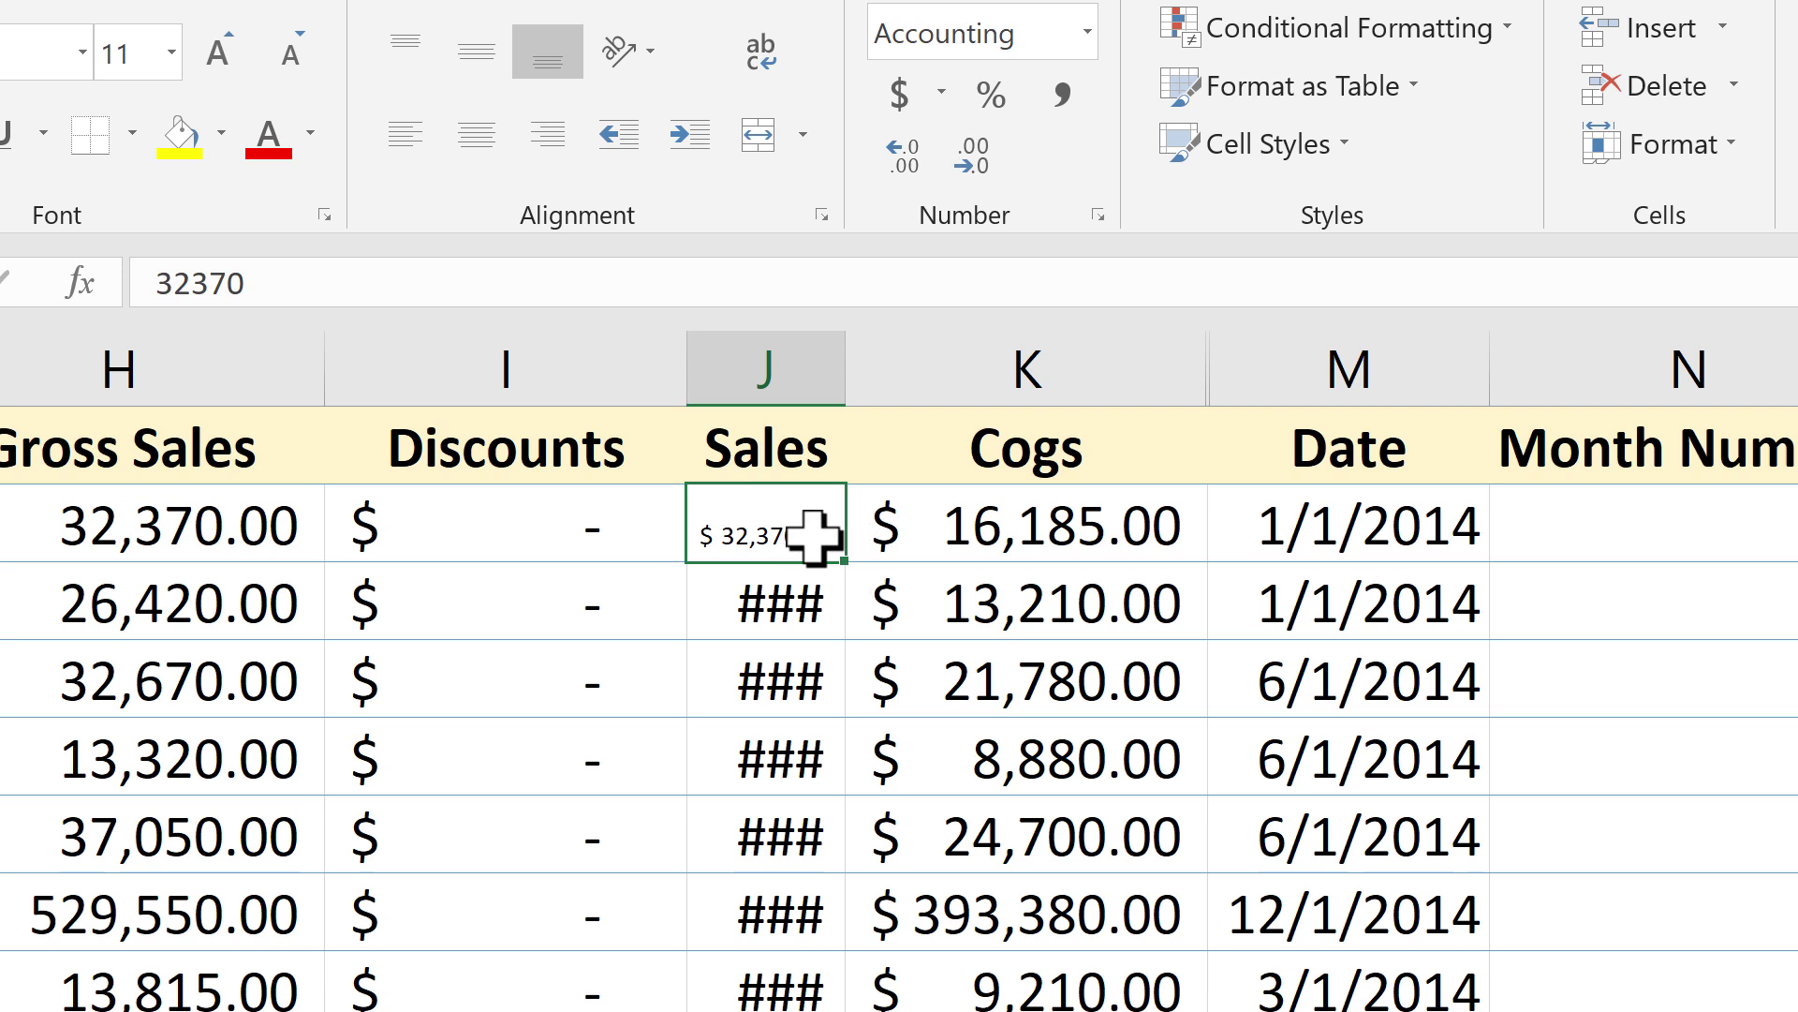
drag(844, 383, 726, 397)
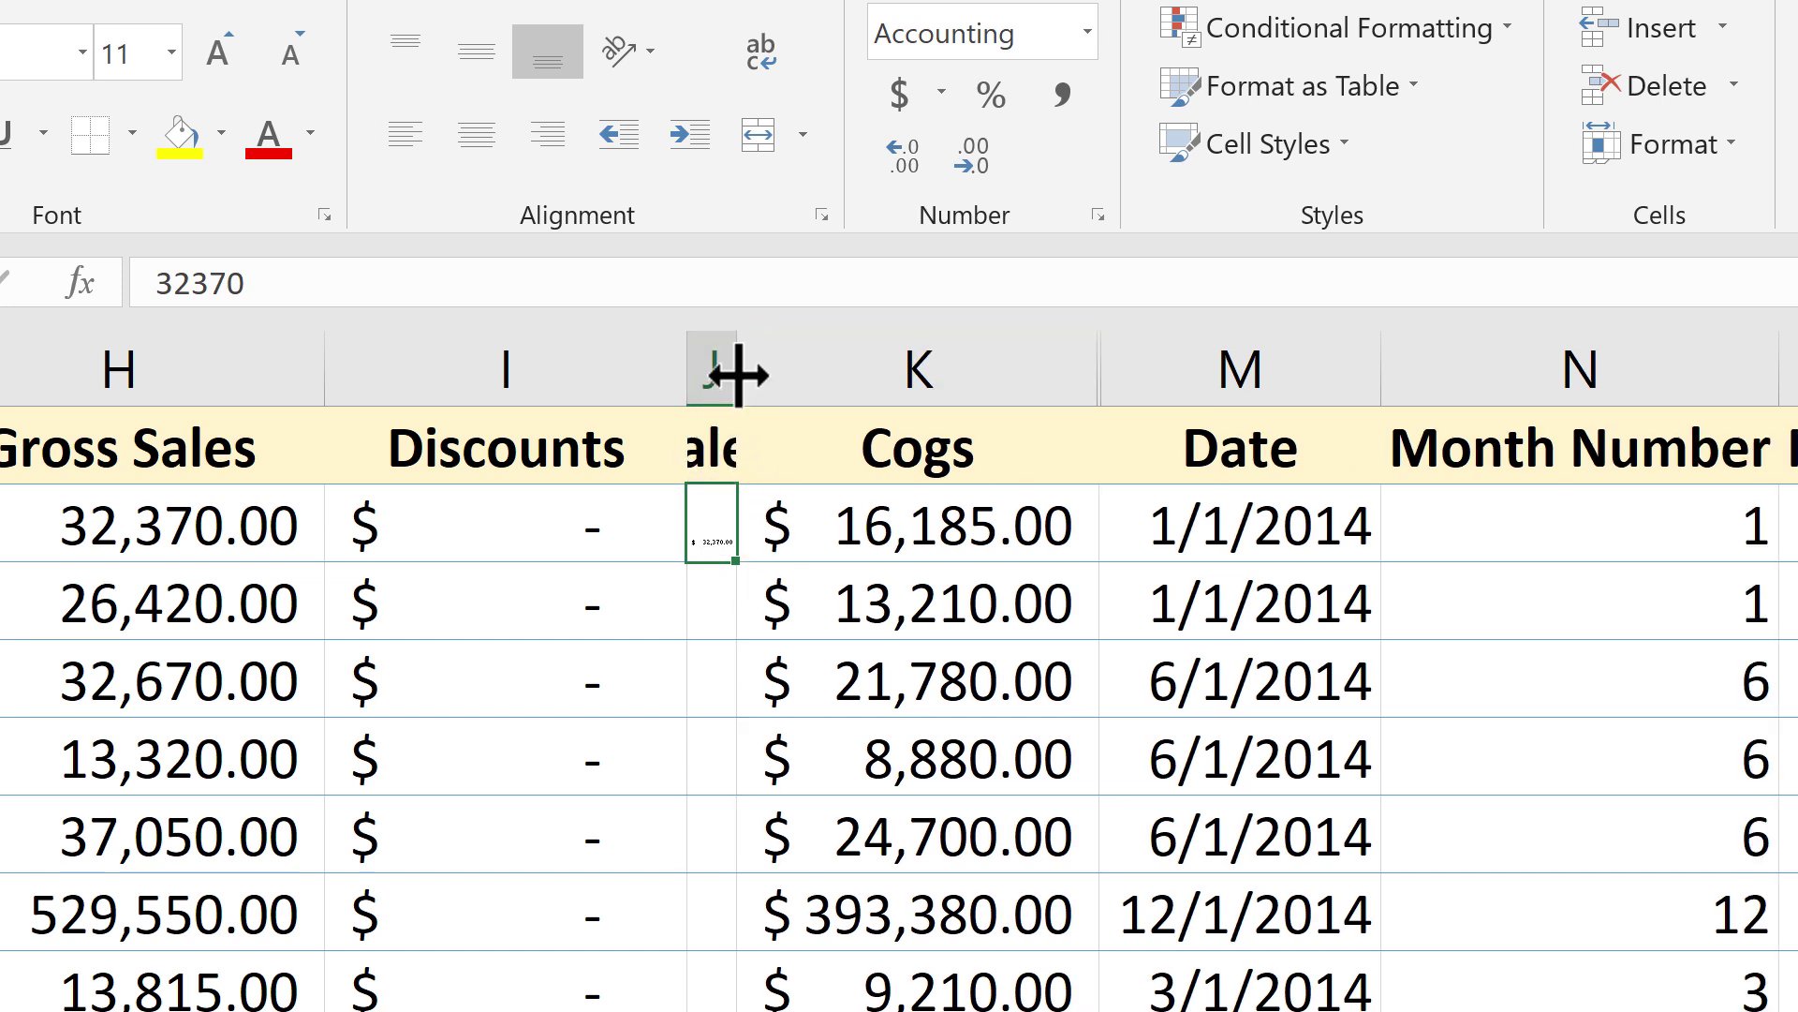
drag(736, 375, 860, 383)
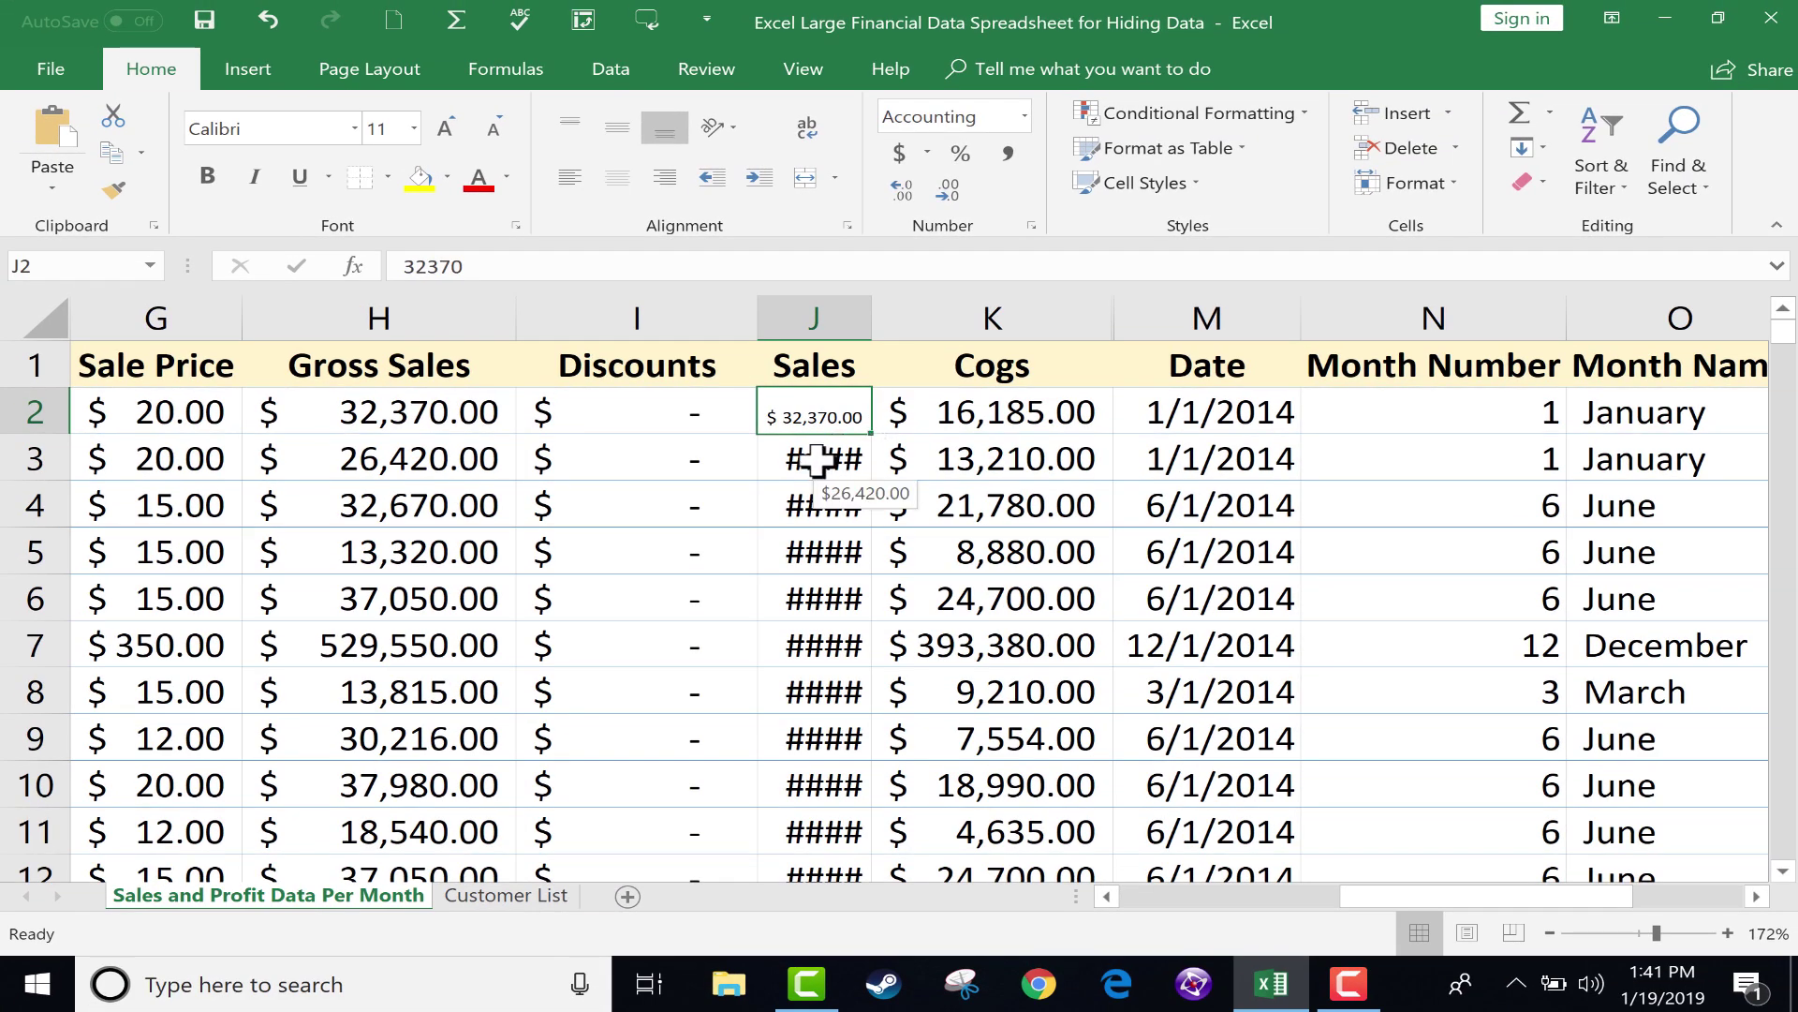
- Undo the last column width change and apply Shrink to fit to cell J3
key(ctrl+z)
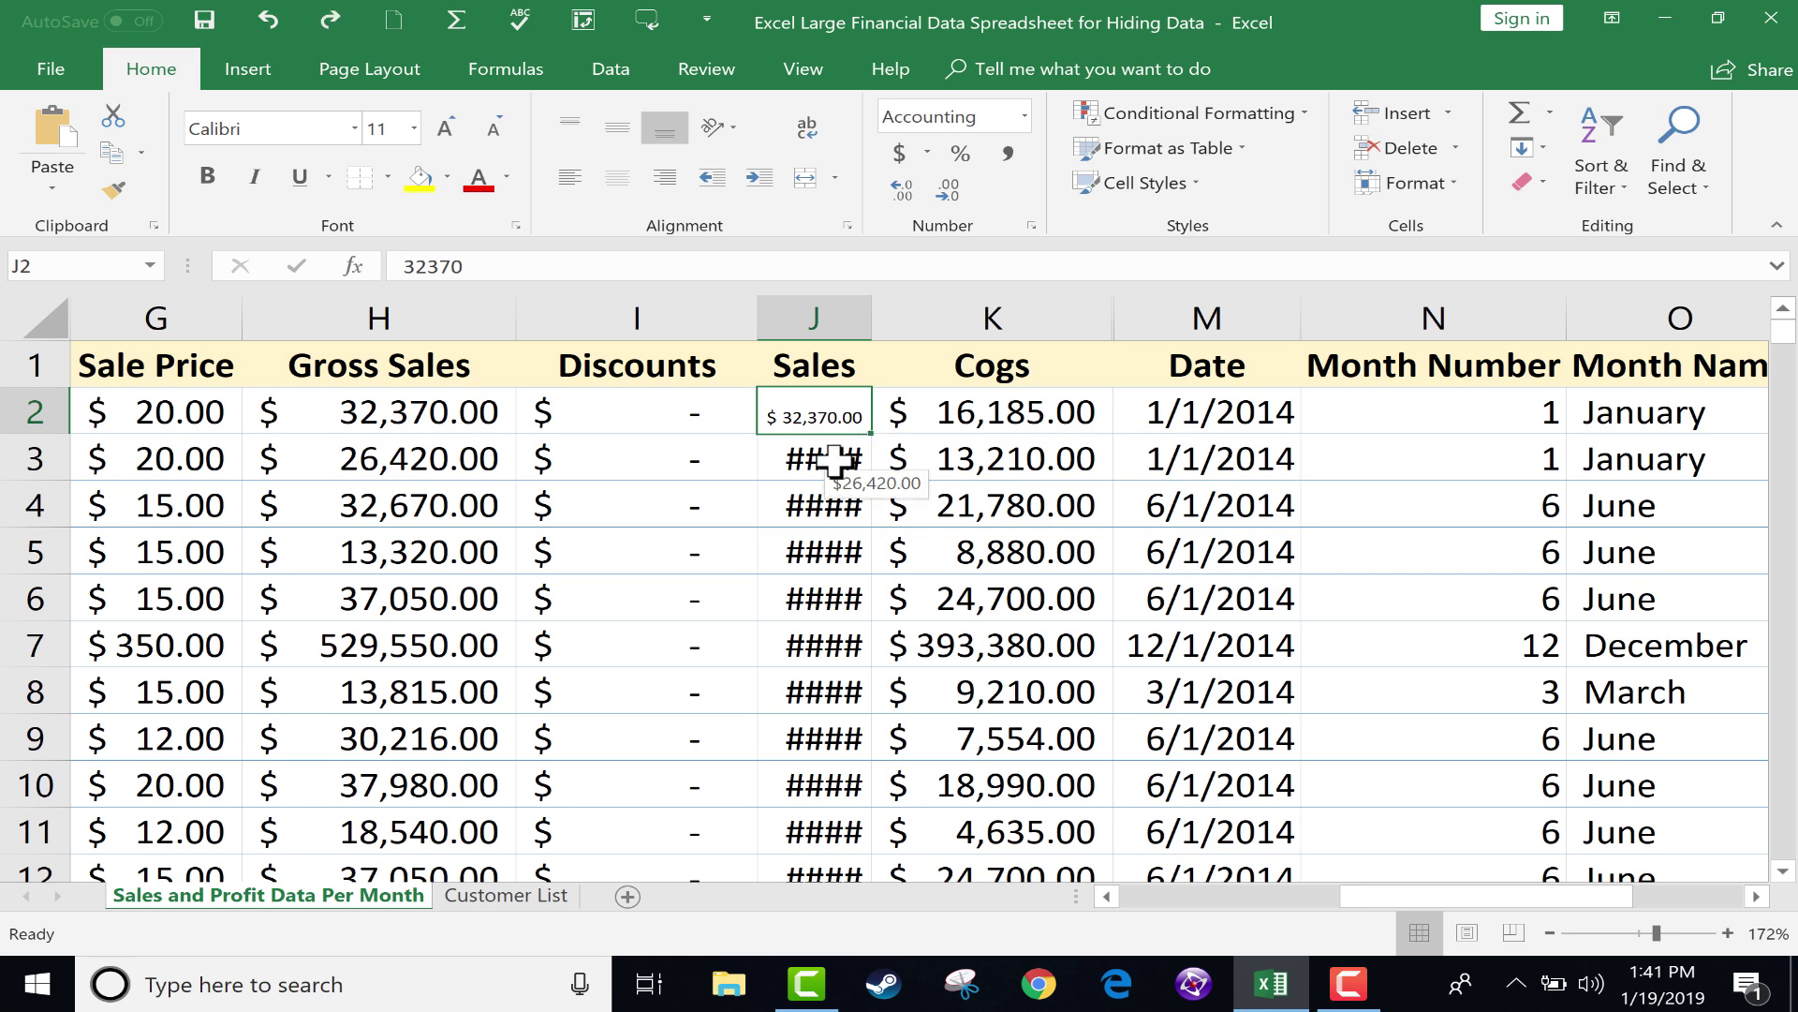
click(835, 461)
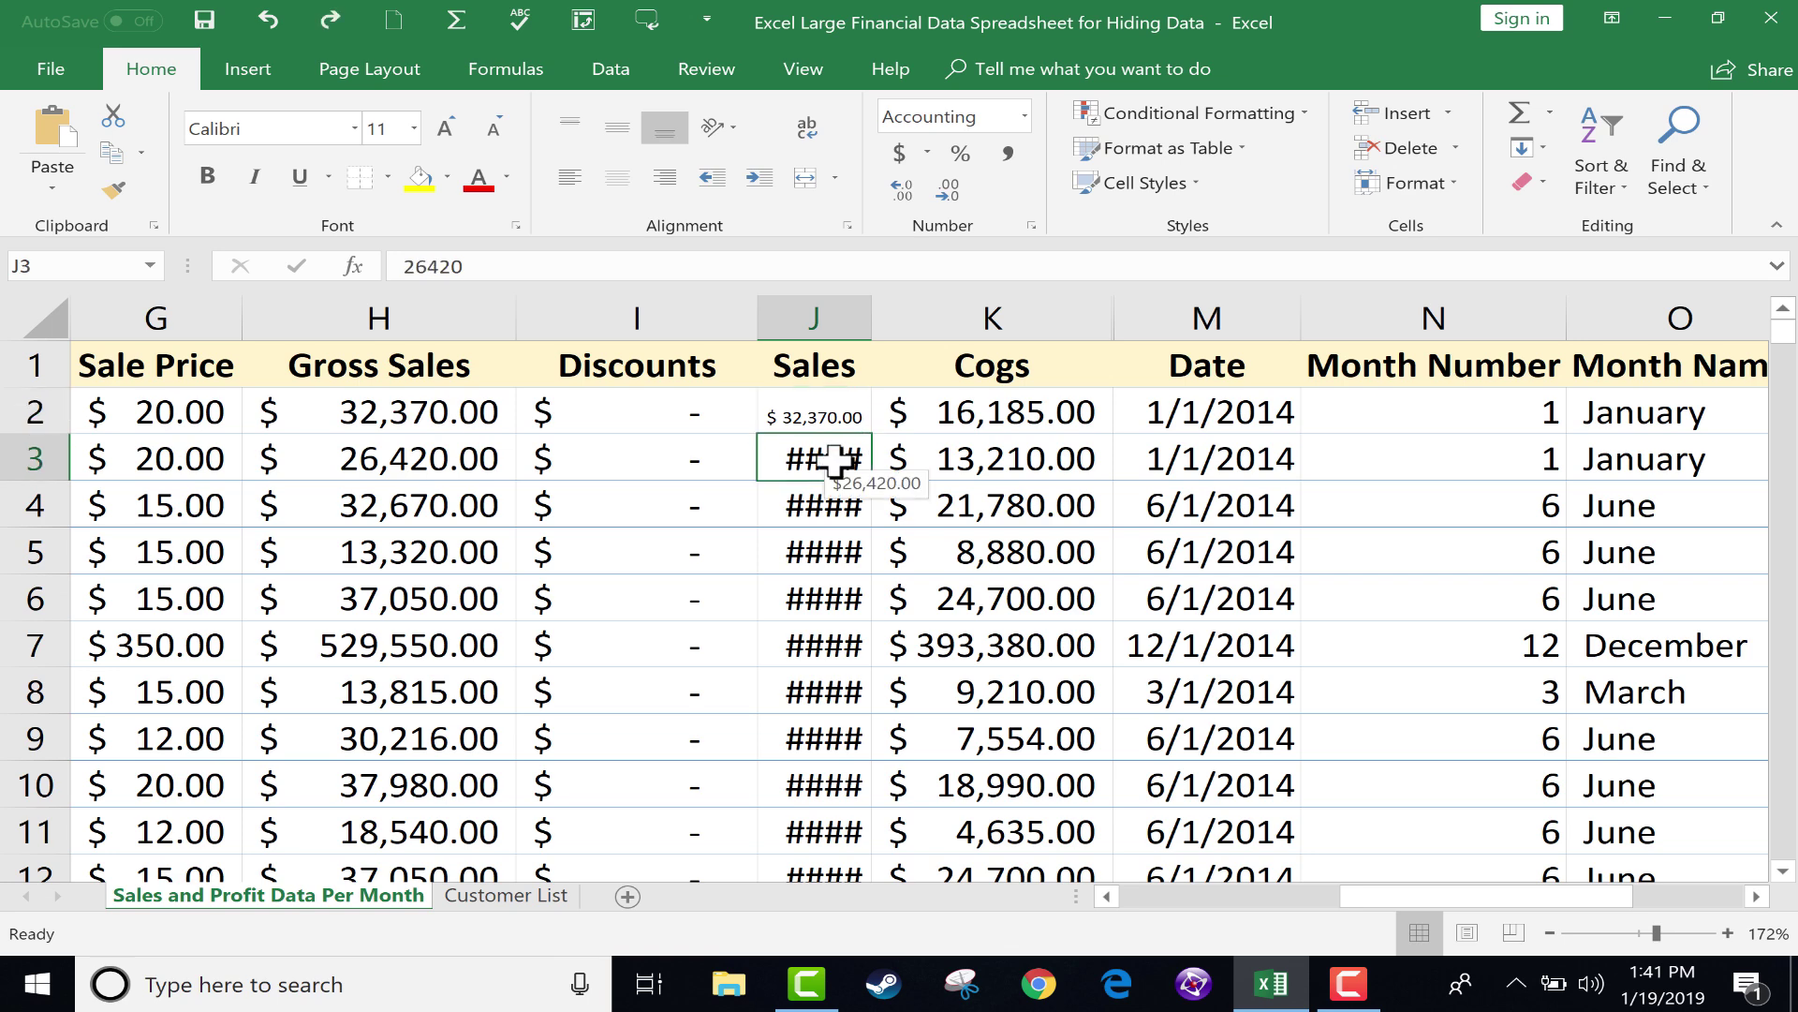
click(845, 224)
click(359, 379)
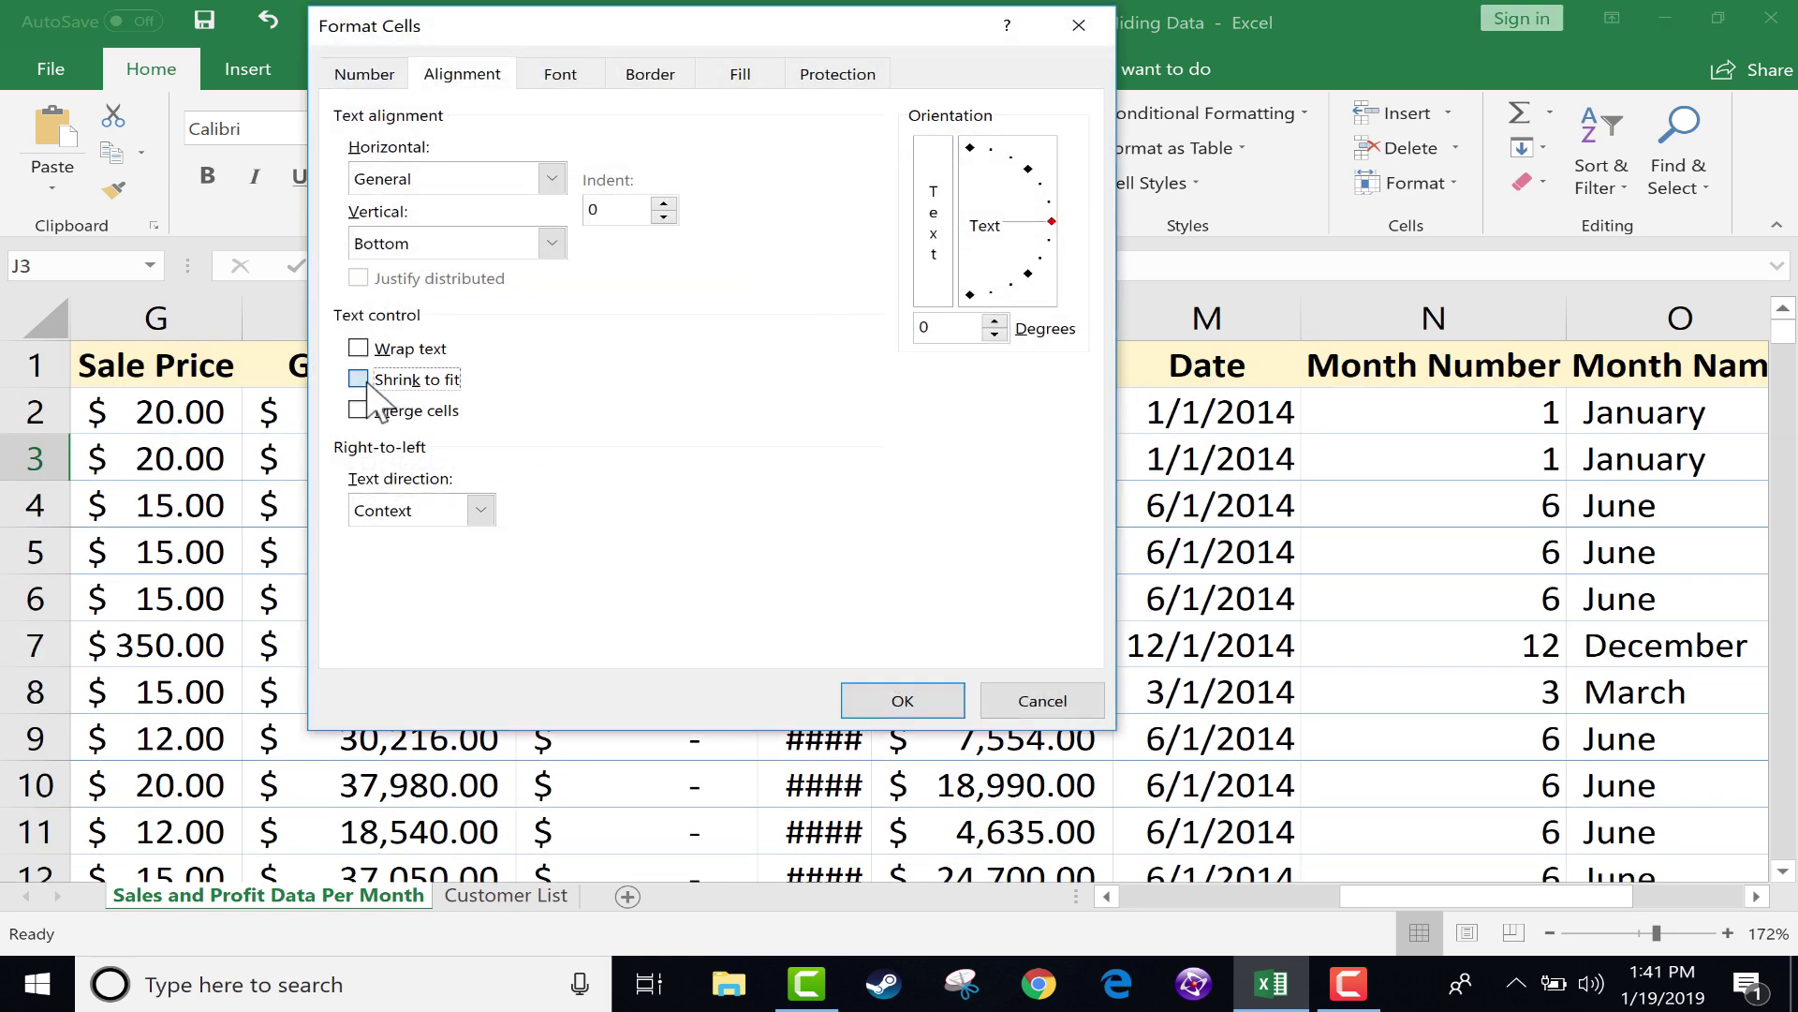
click(905, 710)
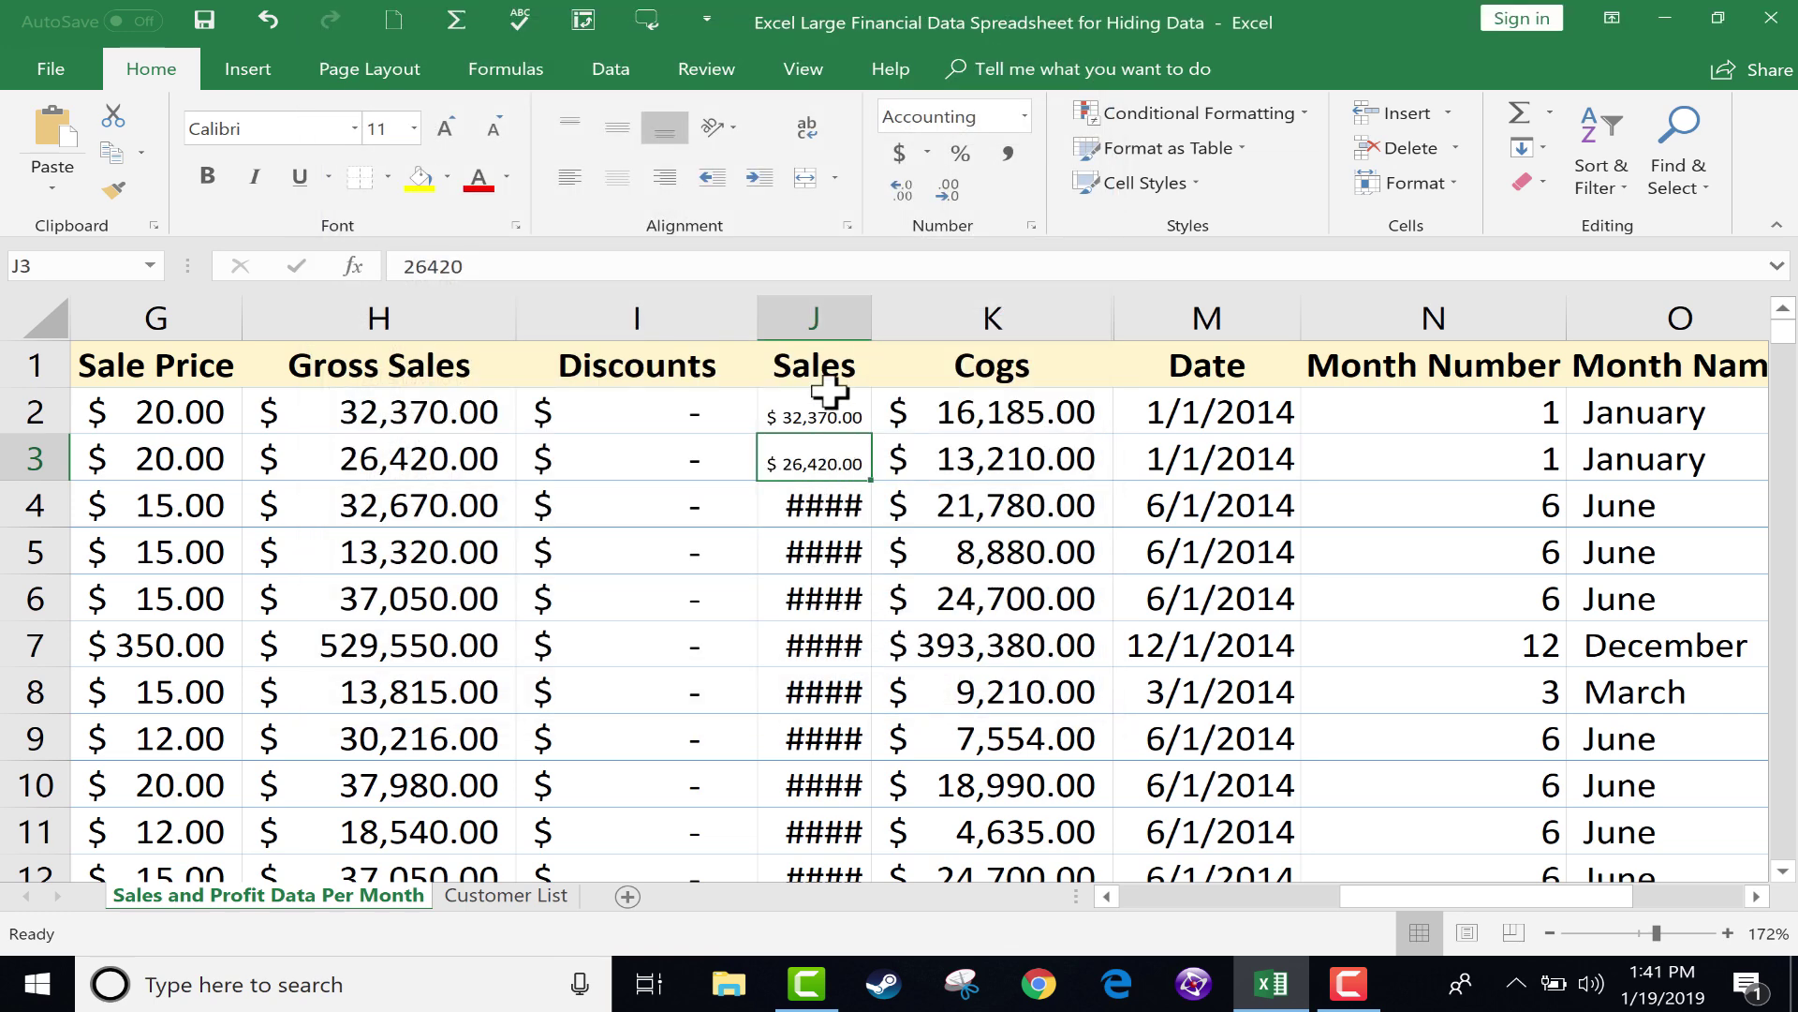
- Apply Shrink to fit to the entire Sales column J
click(846, 318)
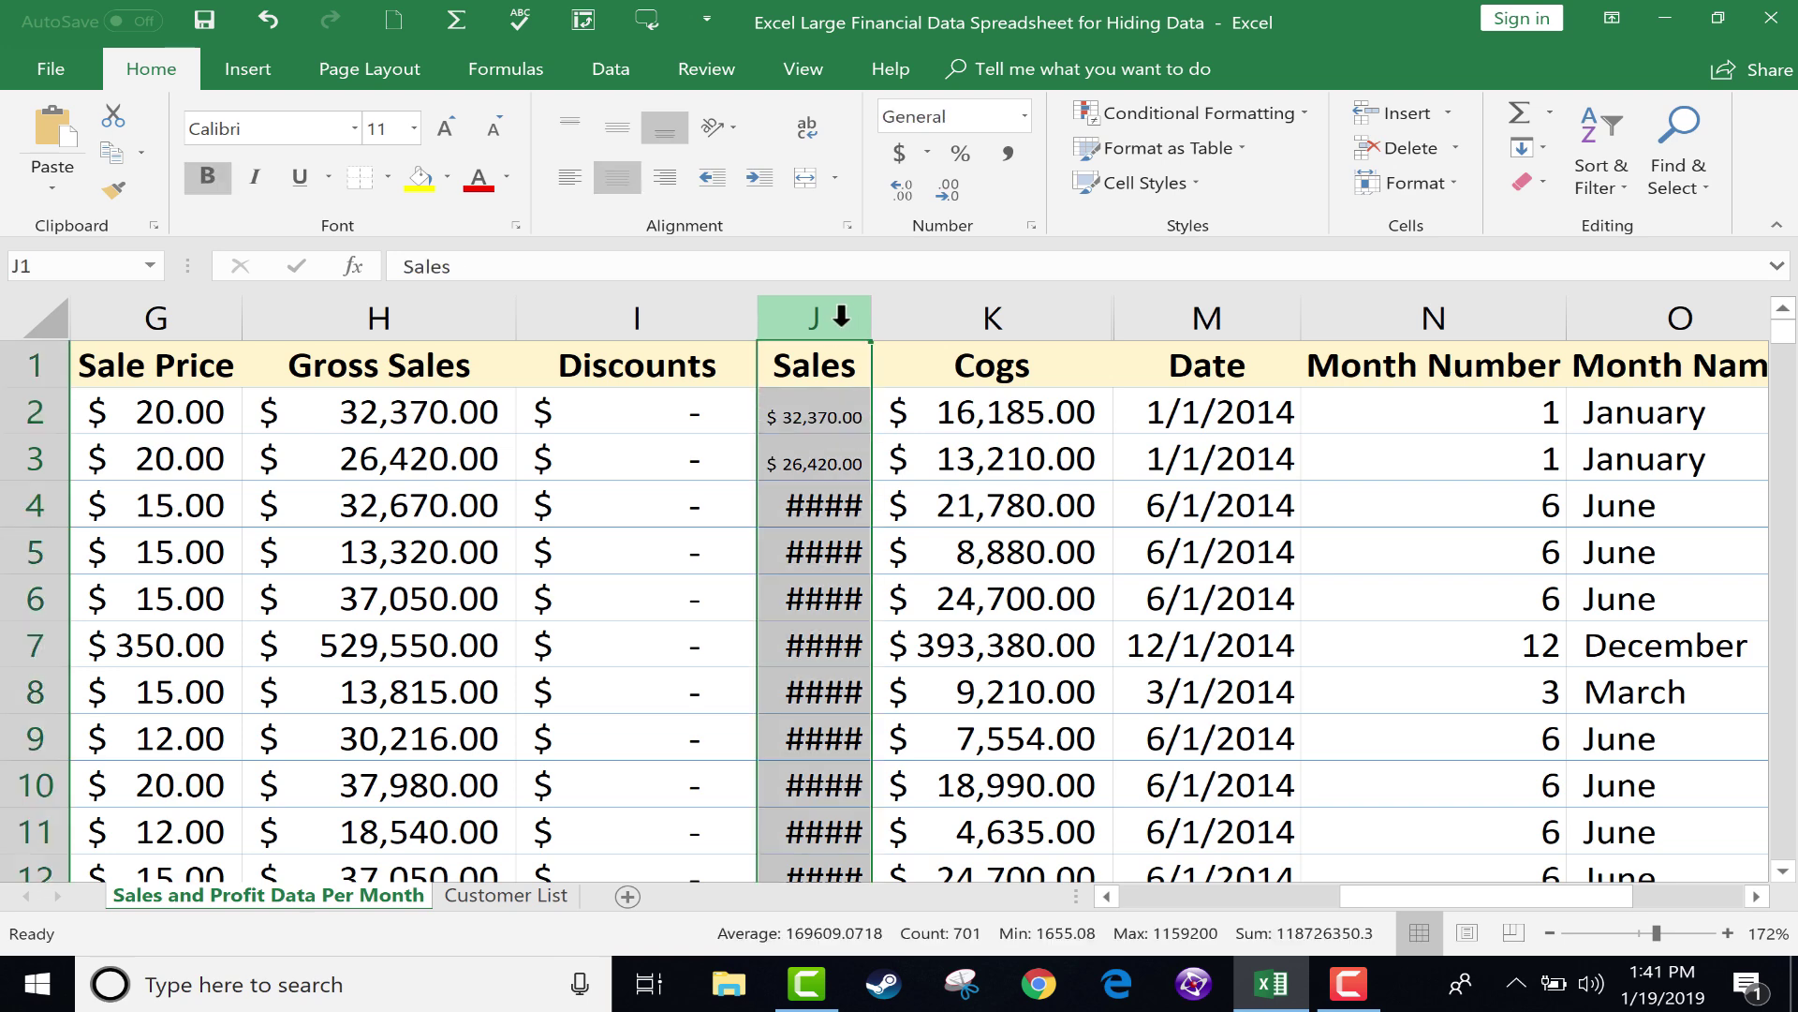
click(847, 225)
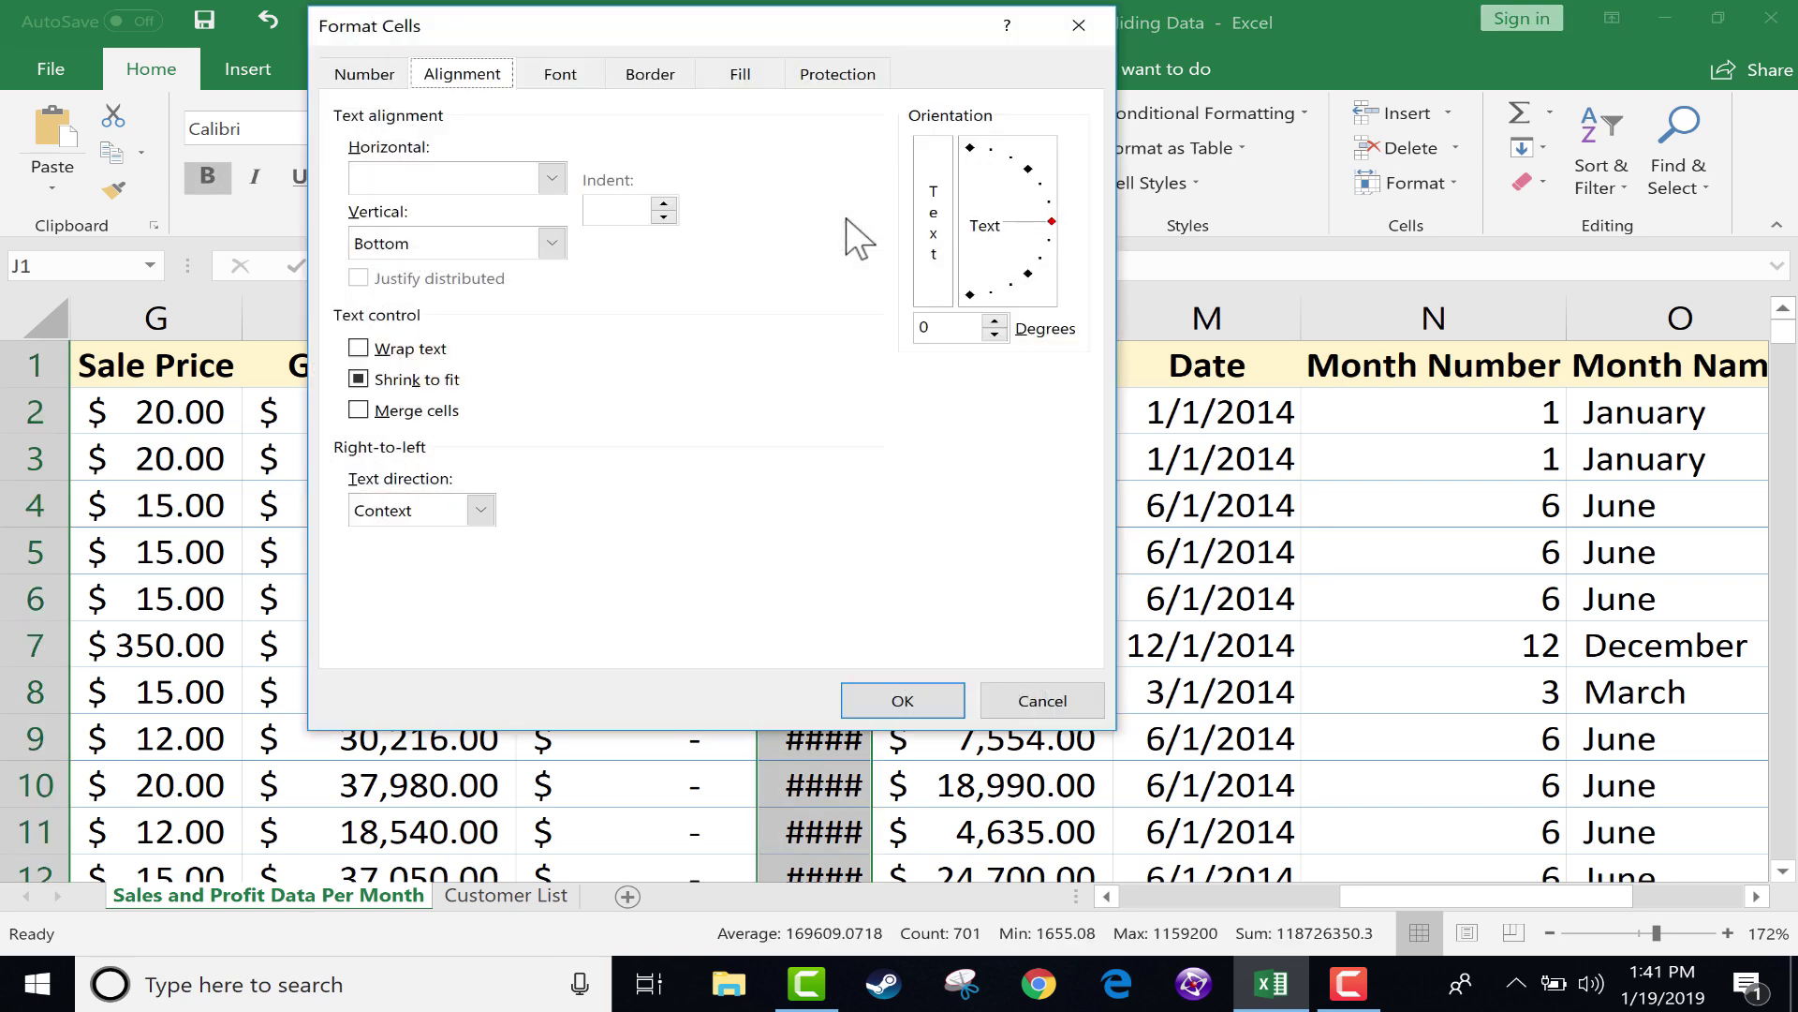
click(360, 378)
click(905, 705)
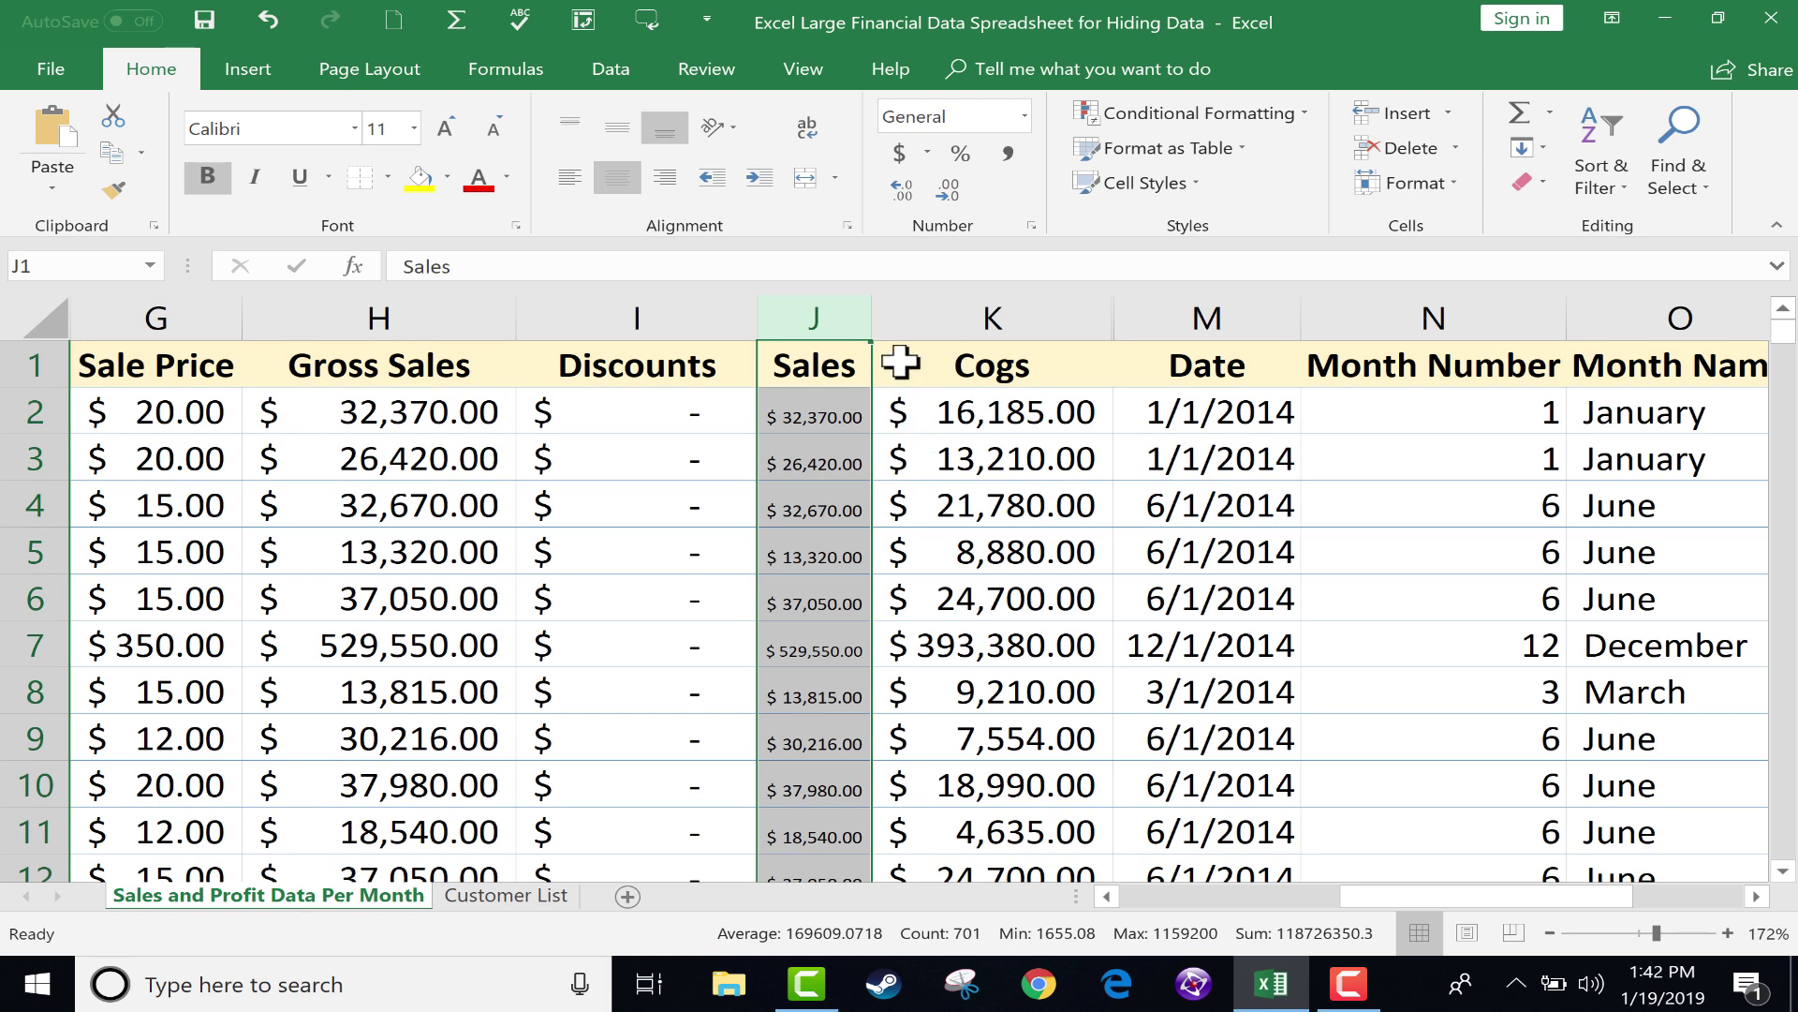
- Widen column J slightly and narrow column N so the Month Number header is cut off
drag(872, 319, 912, 332)
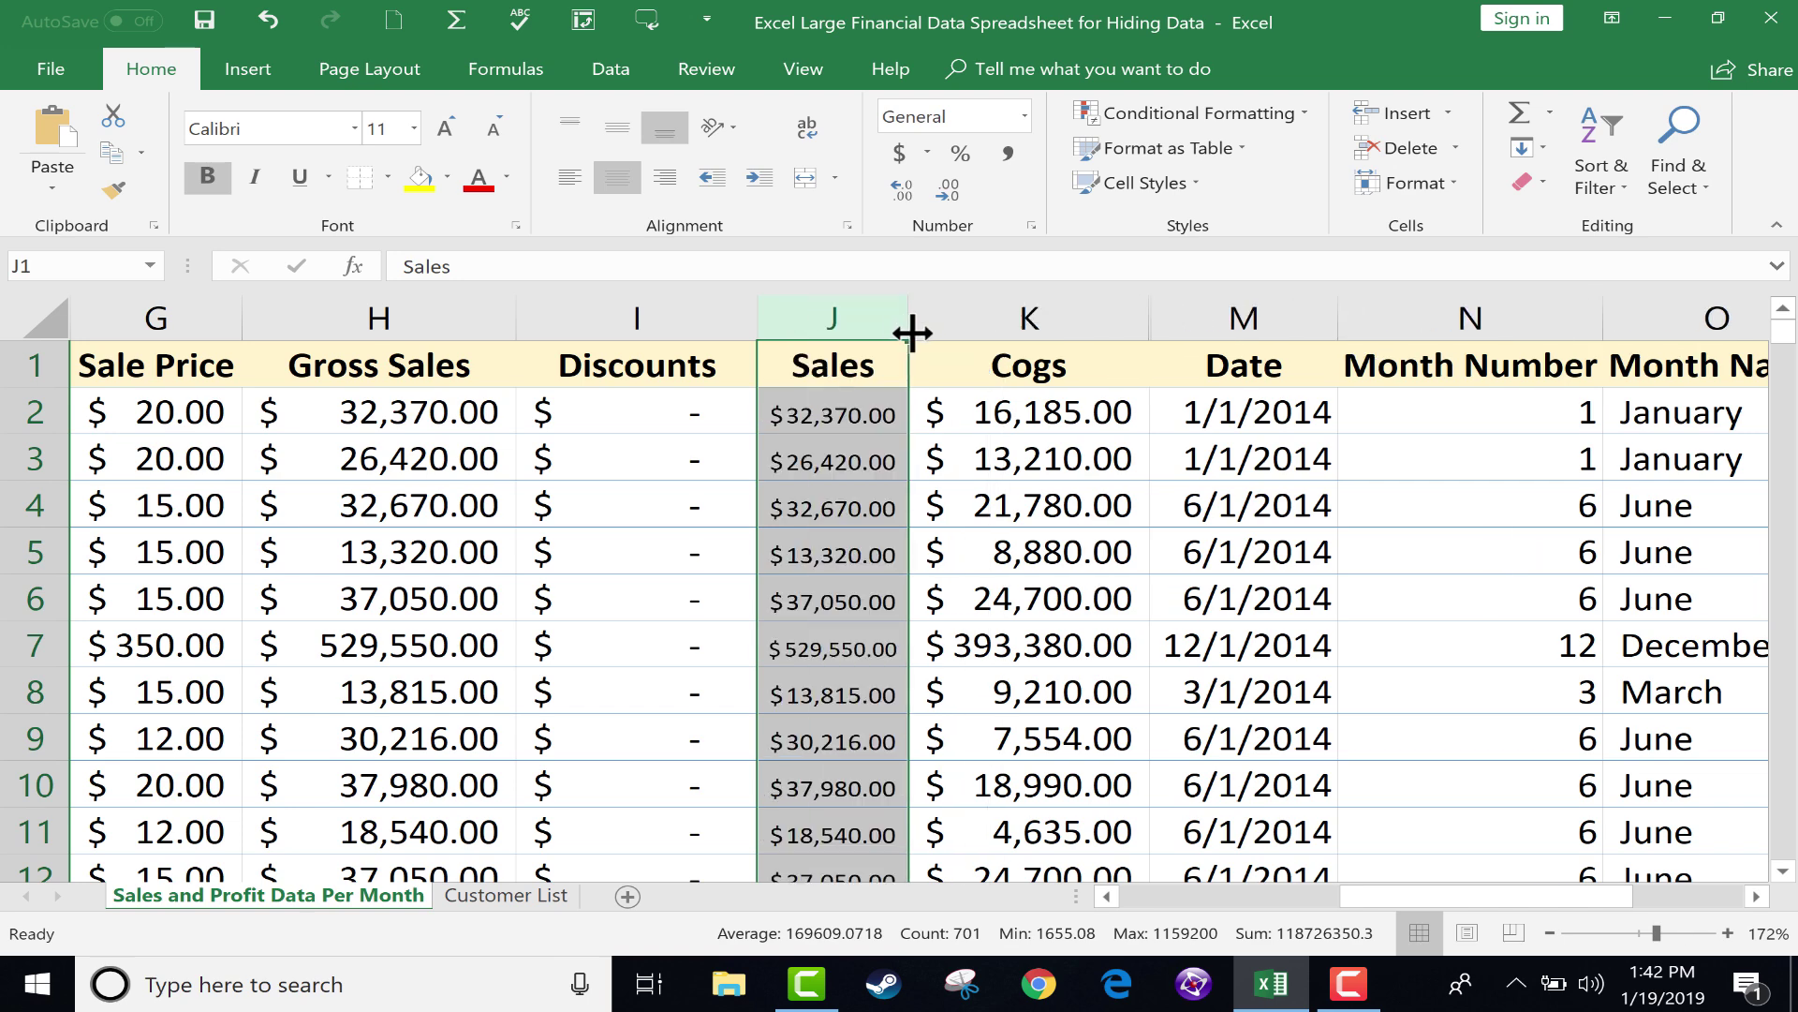
click(1438, 363)
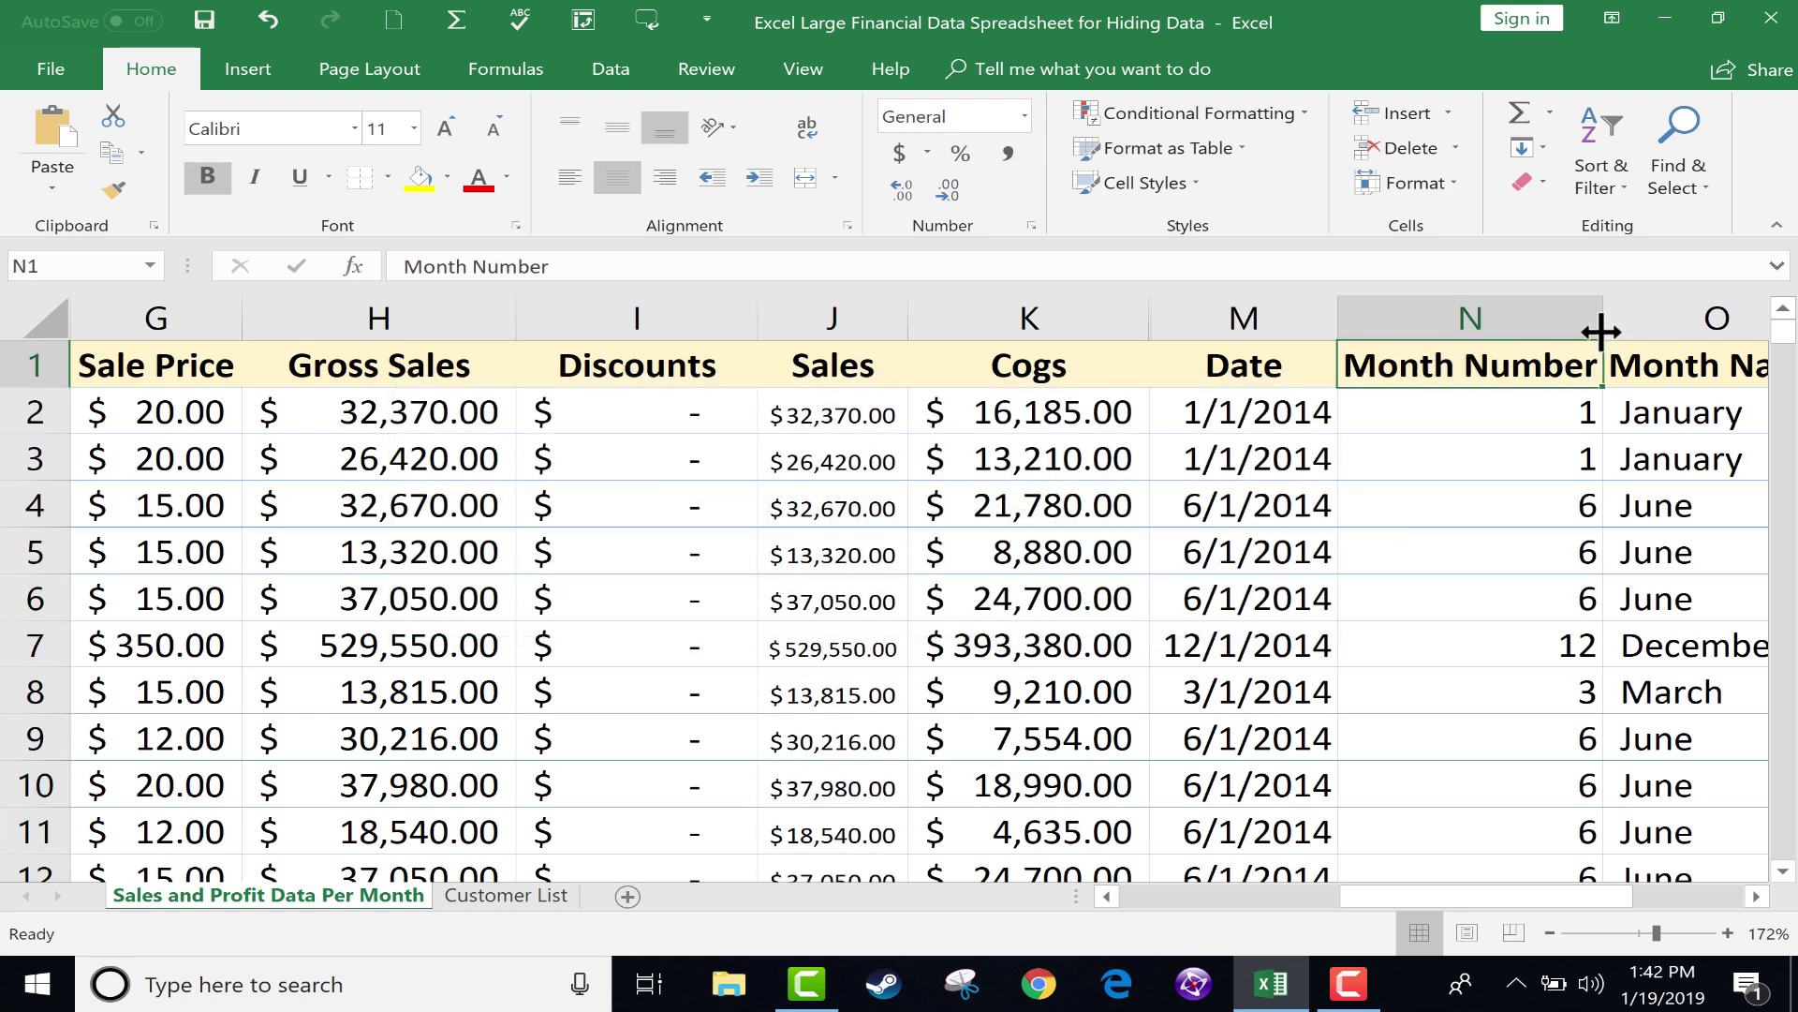
drag(1594, 321, 1439, 319)
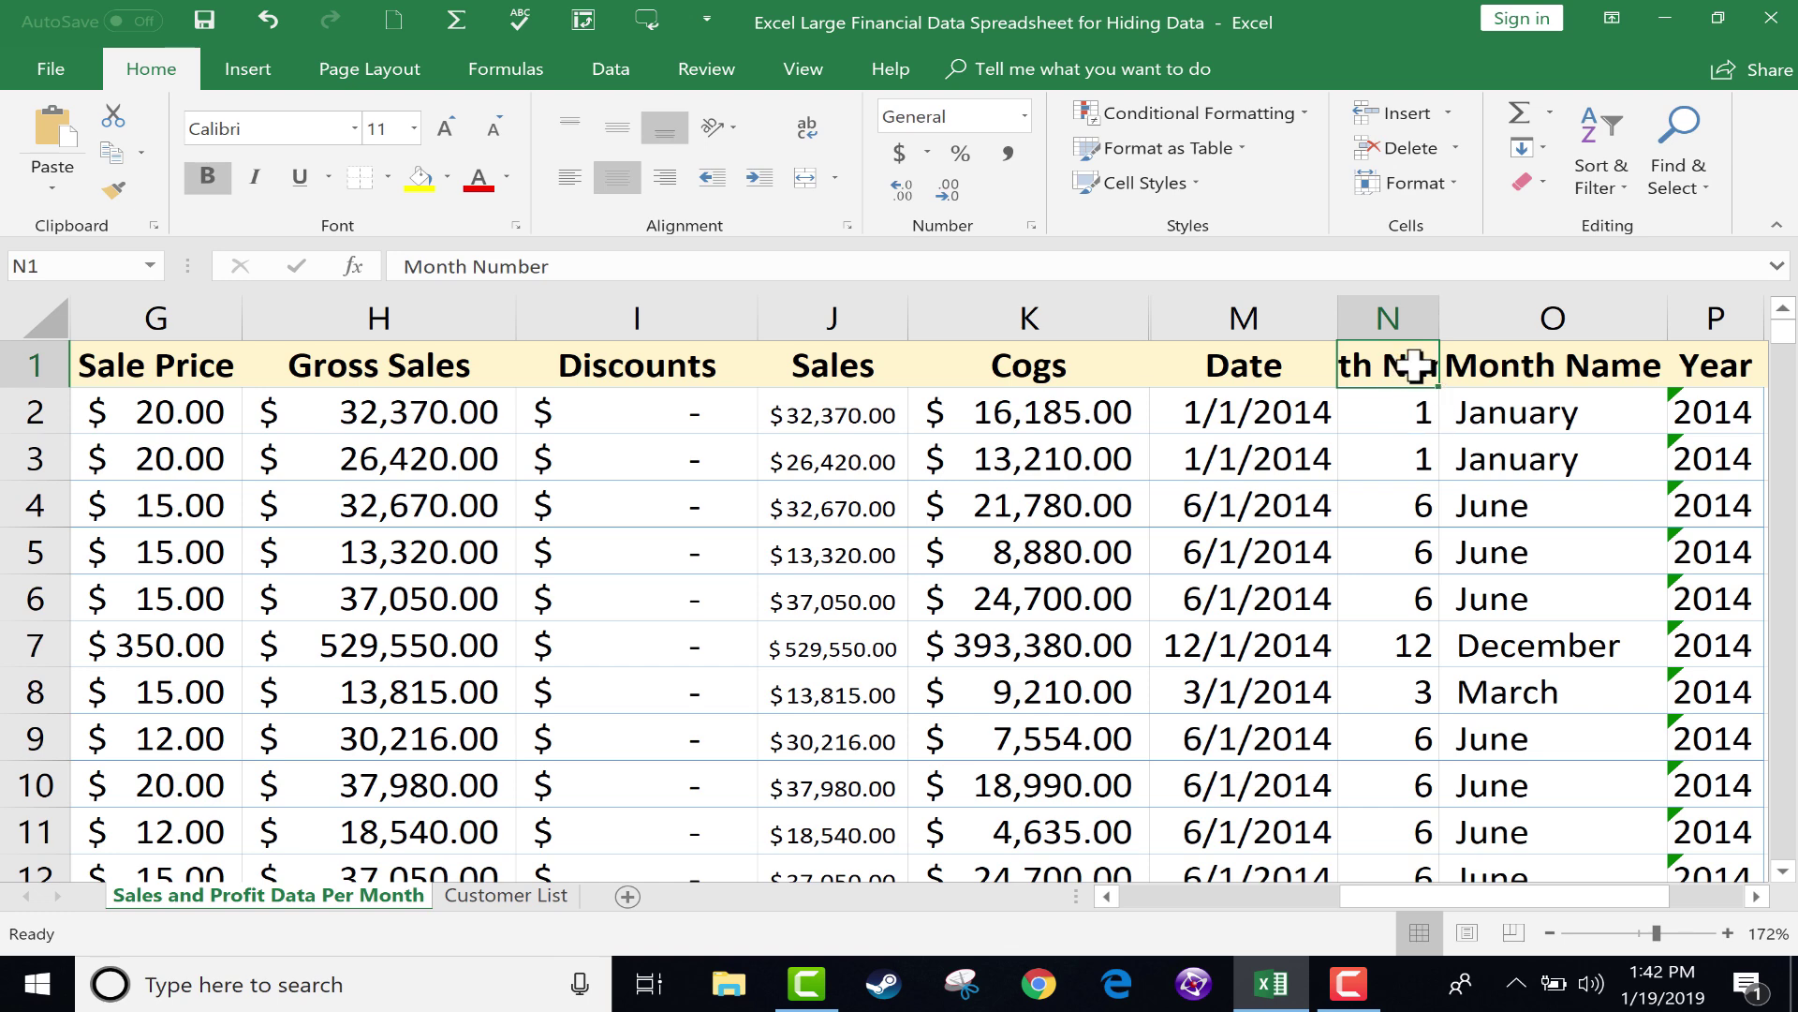
drag(1439, 318, 1471, 337)
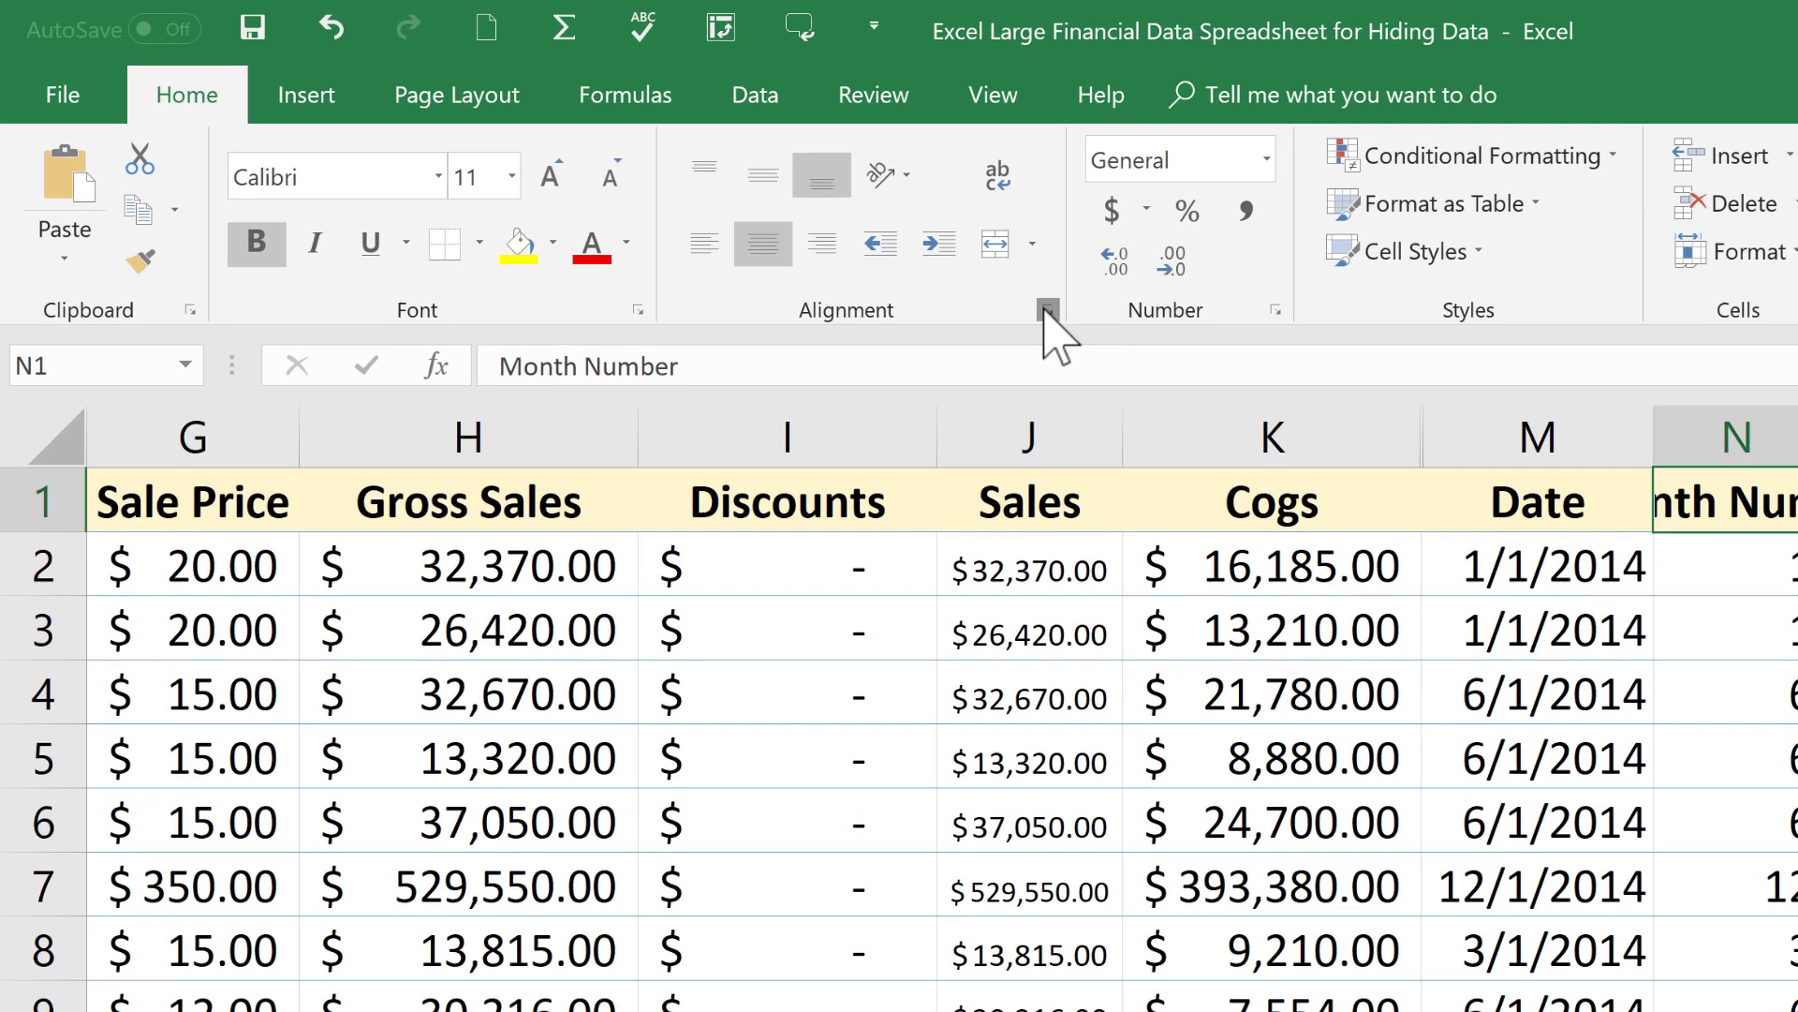
click(847, 226)
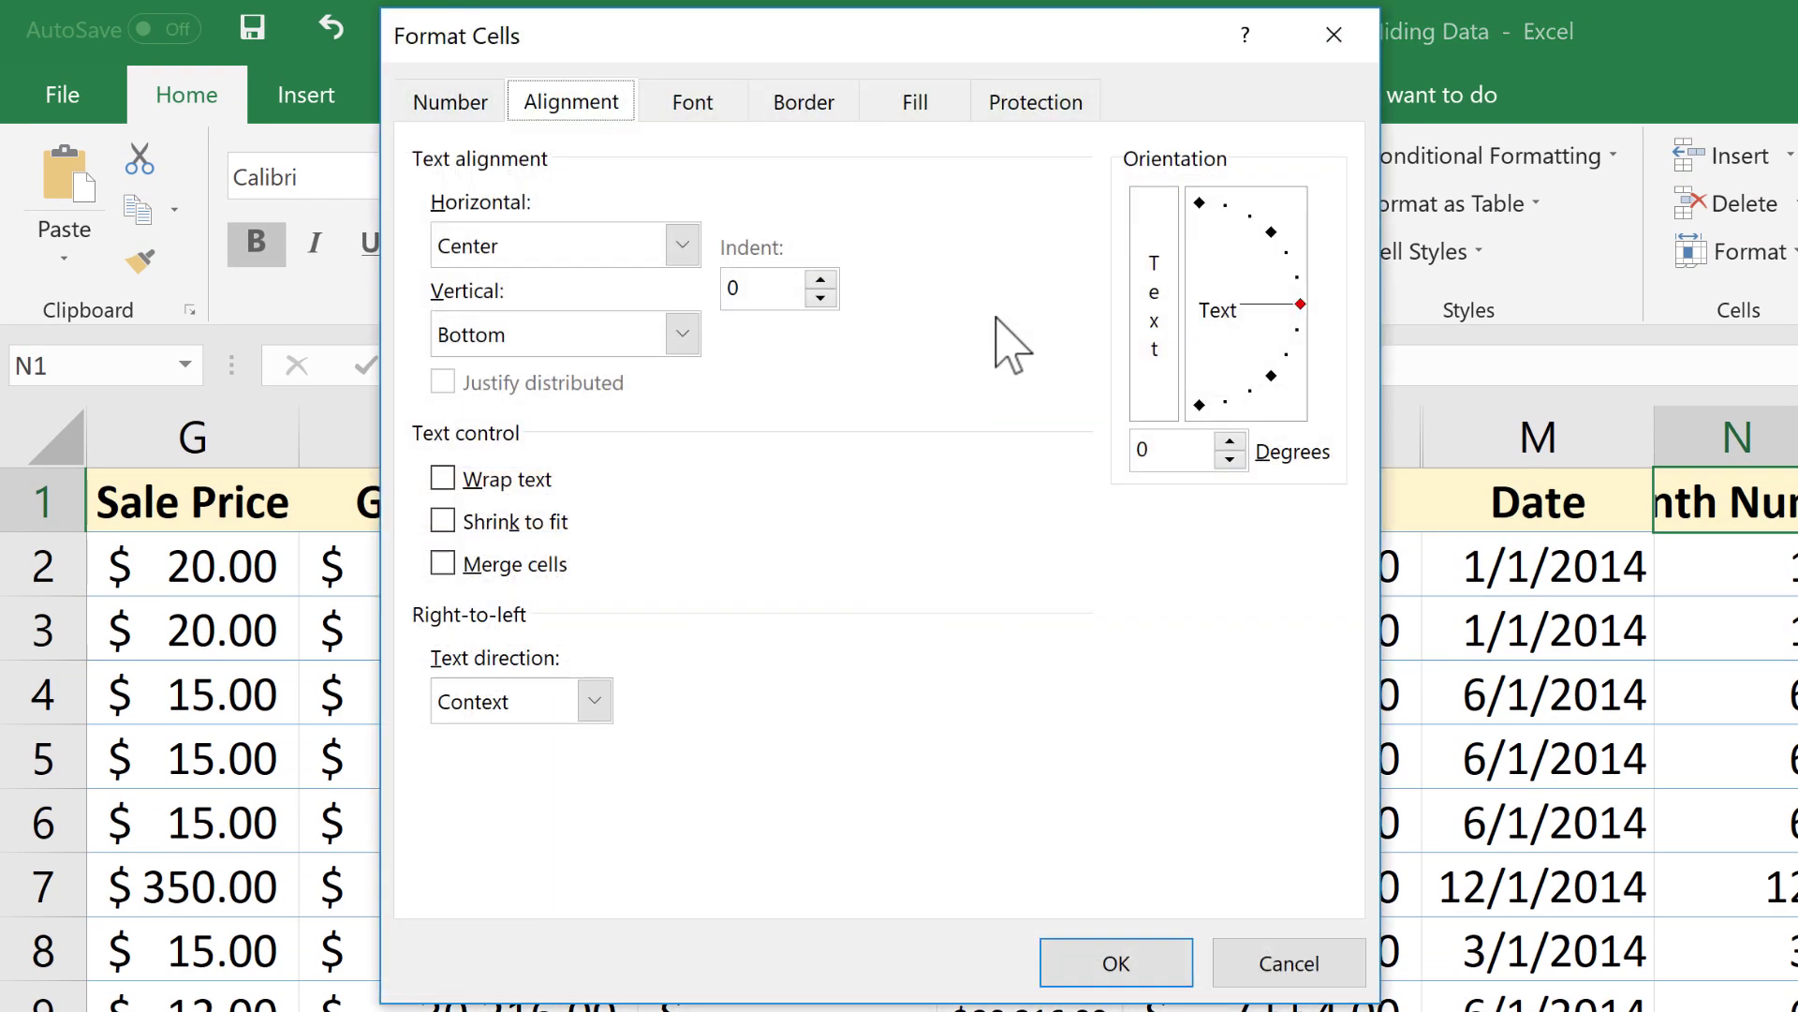
click(1290, 963)
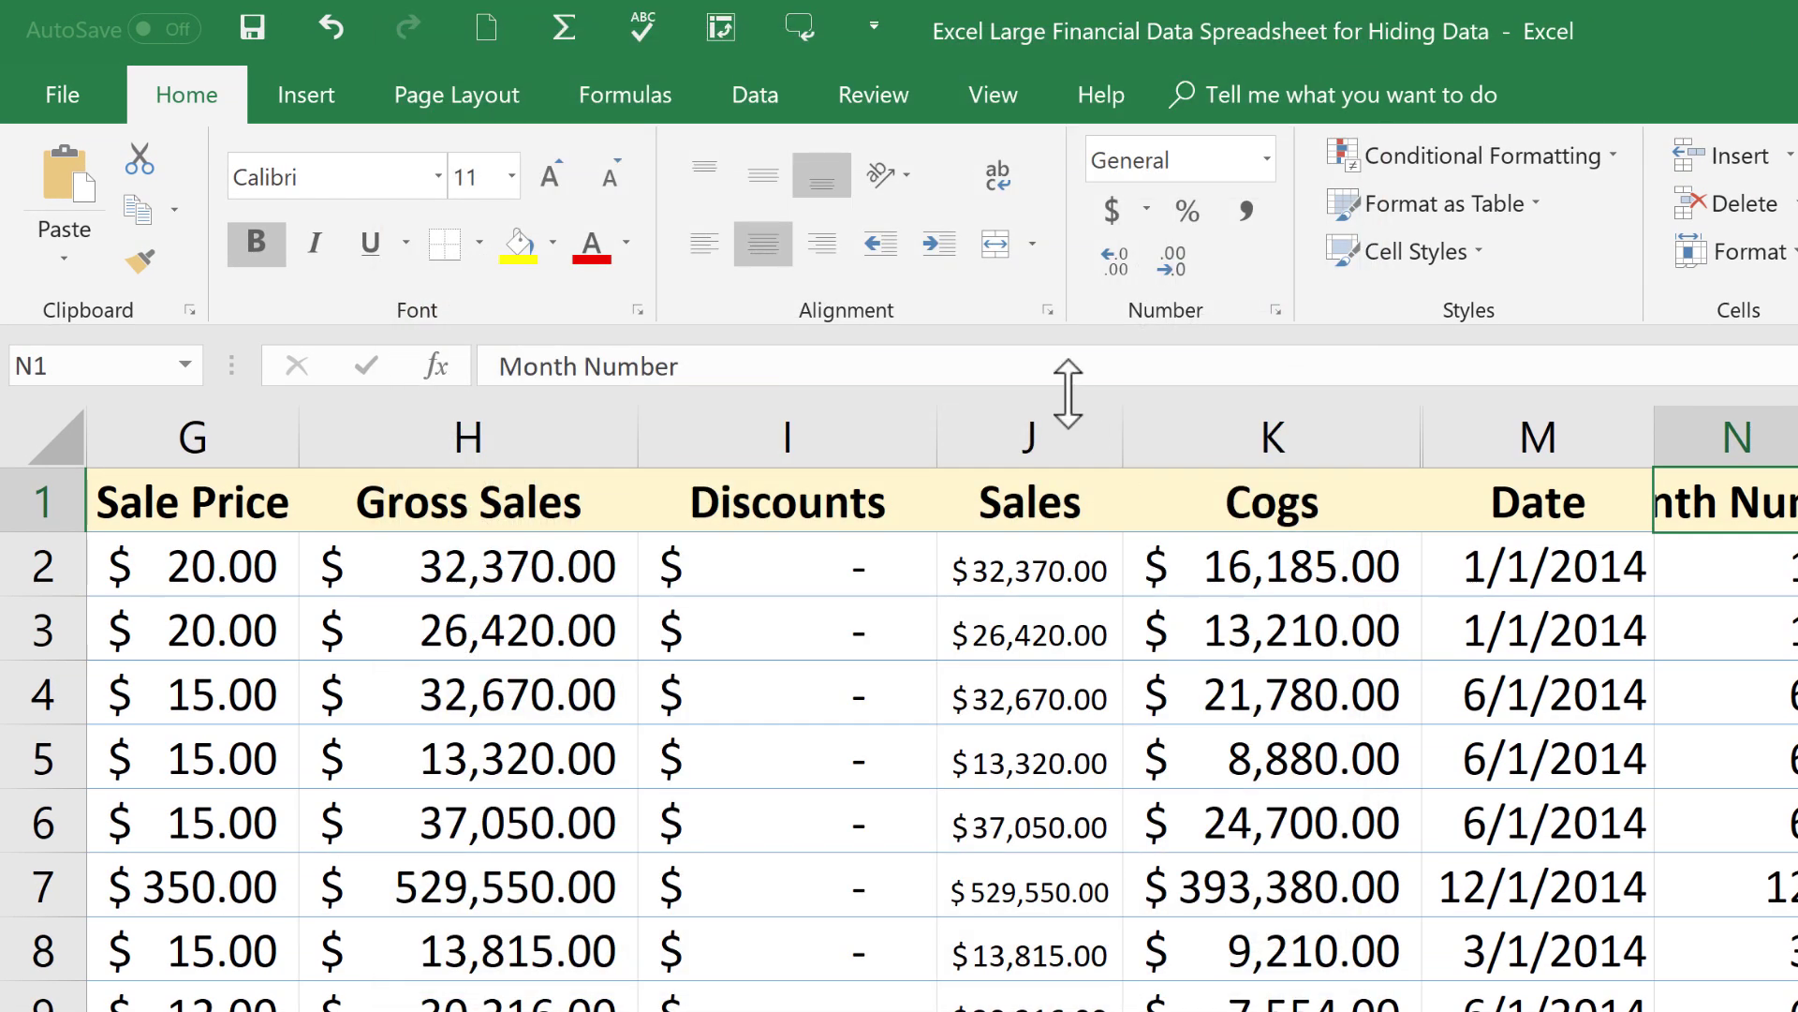
- Turn on Wrap Text for N1 so Month Number spans three lines in a taller row 1
click(1004, 185)
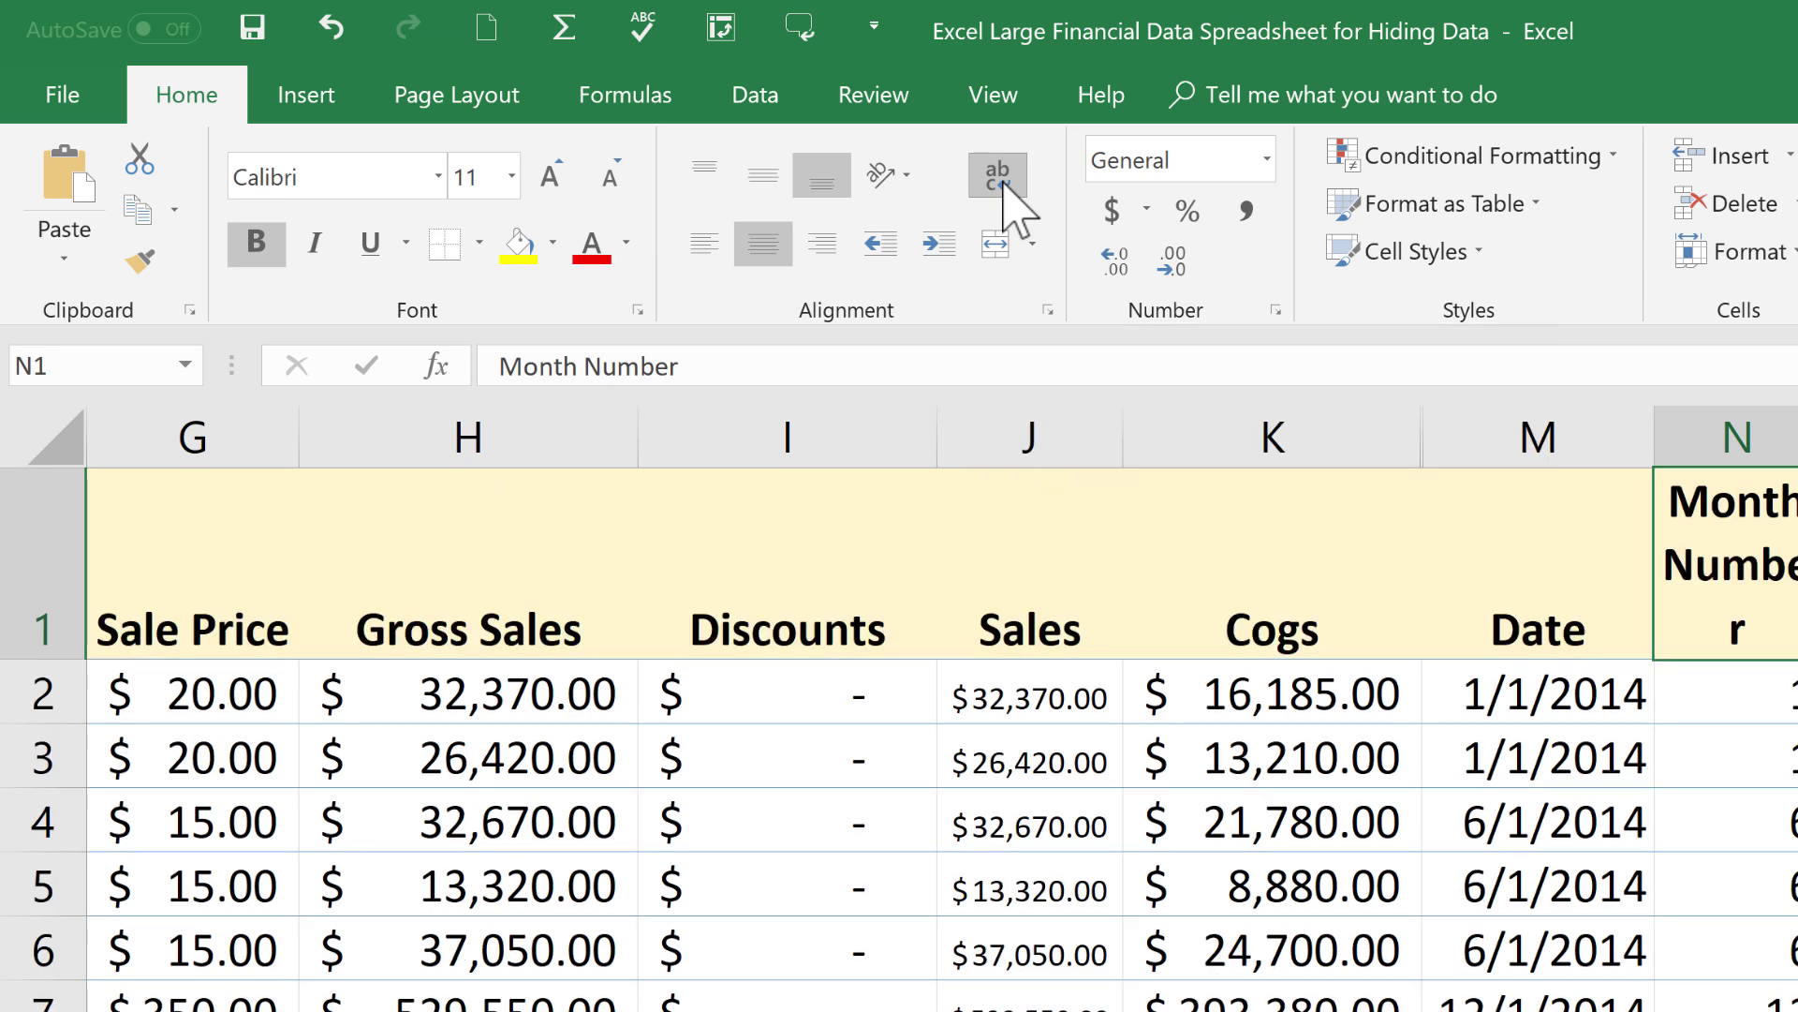
click(1047, 310)
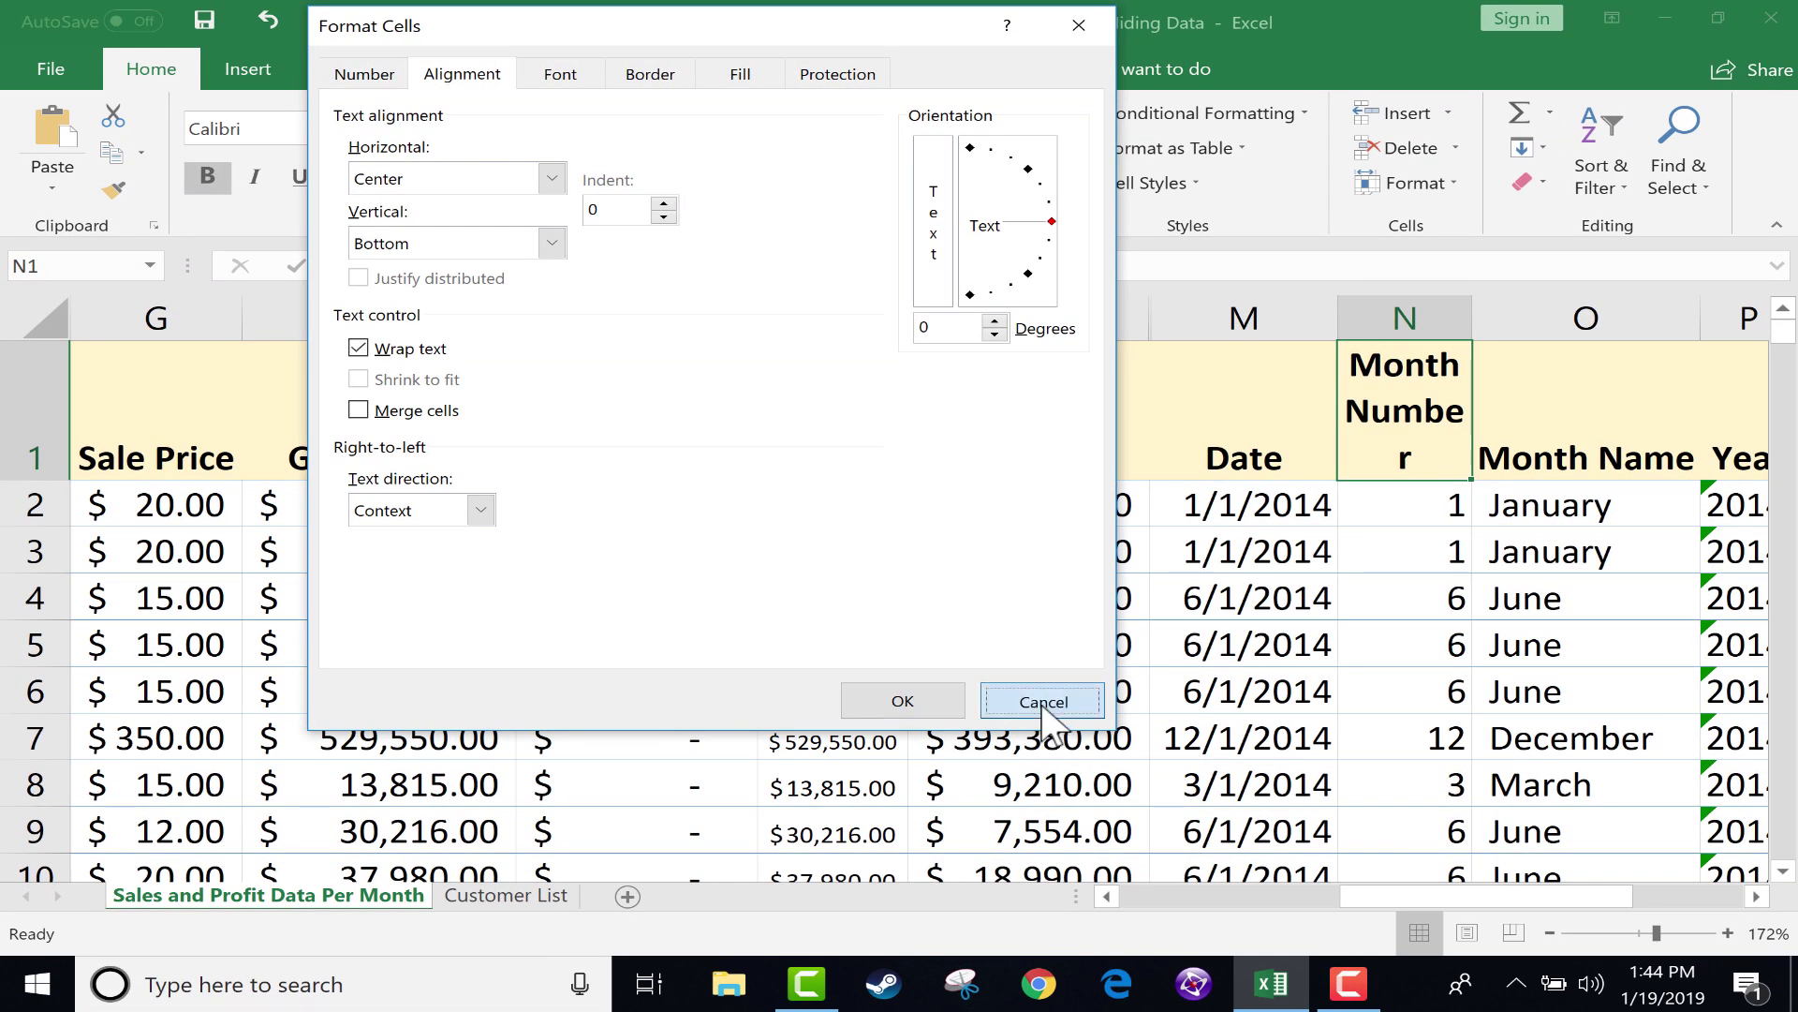
click(1044, 704)
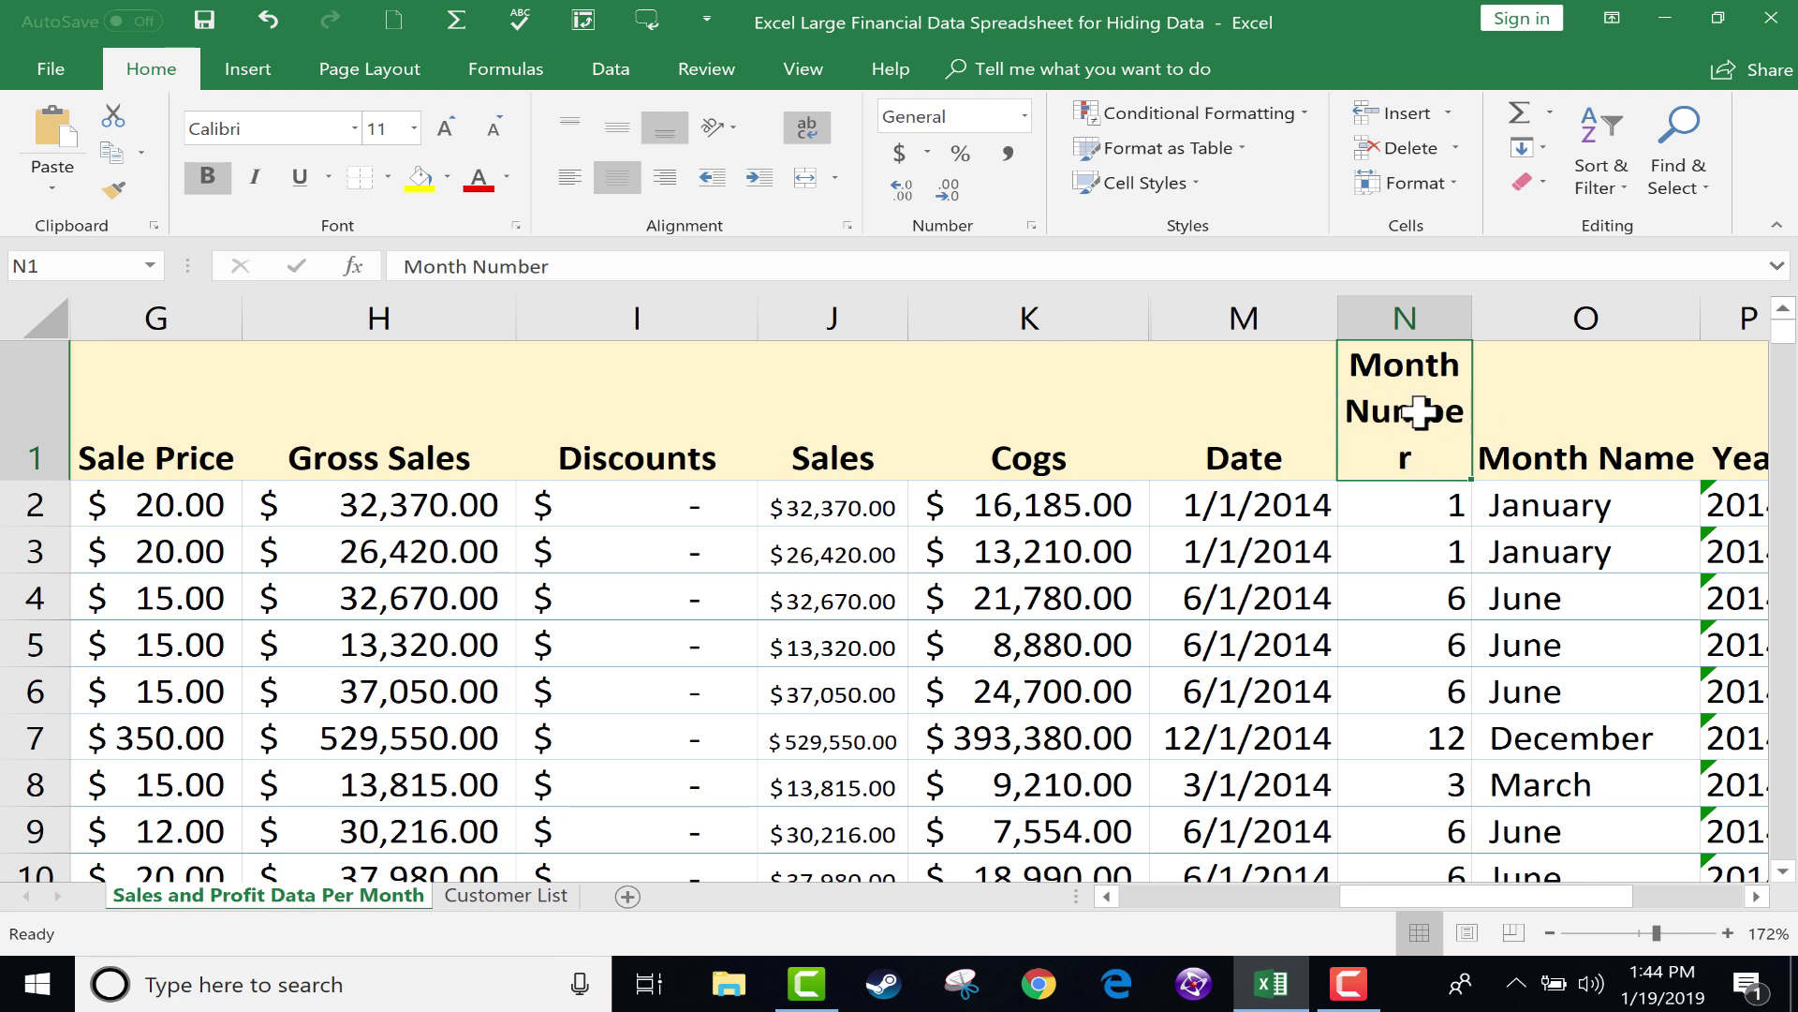
key(ctrl+z)
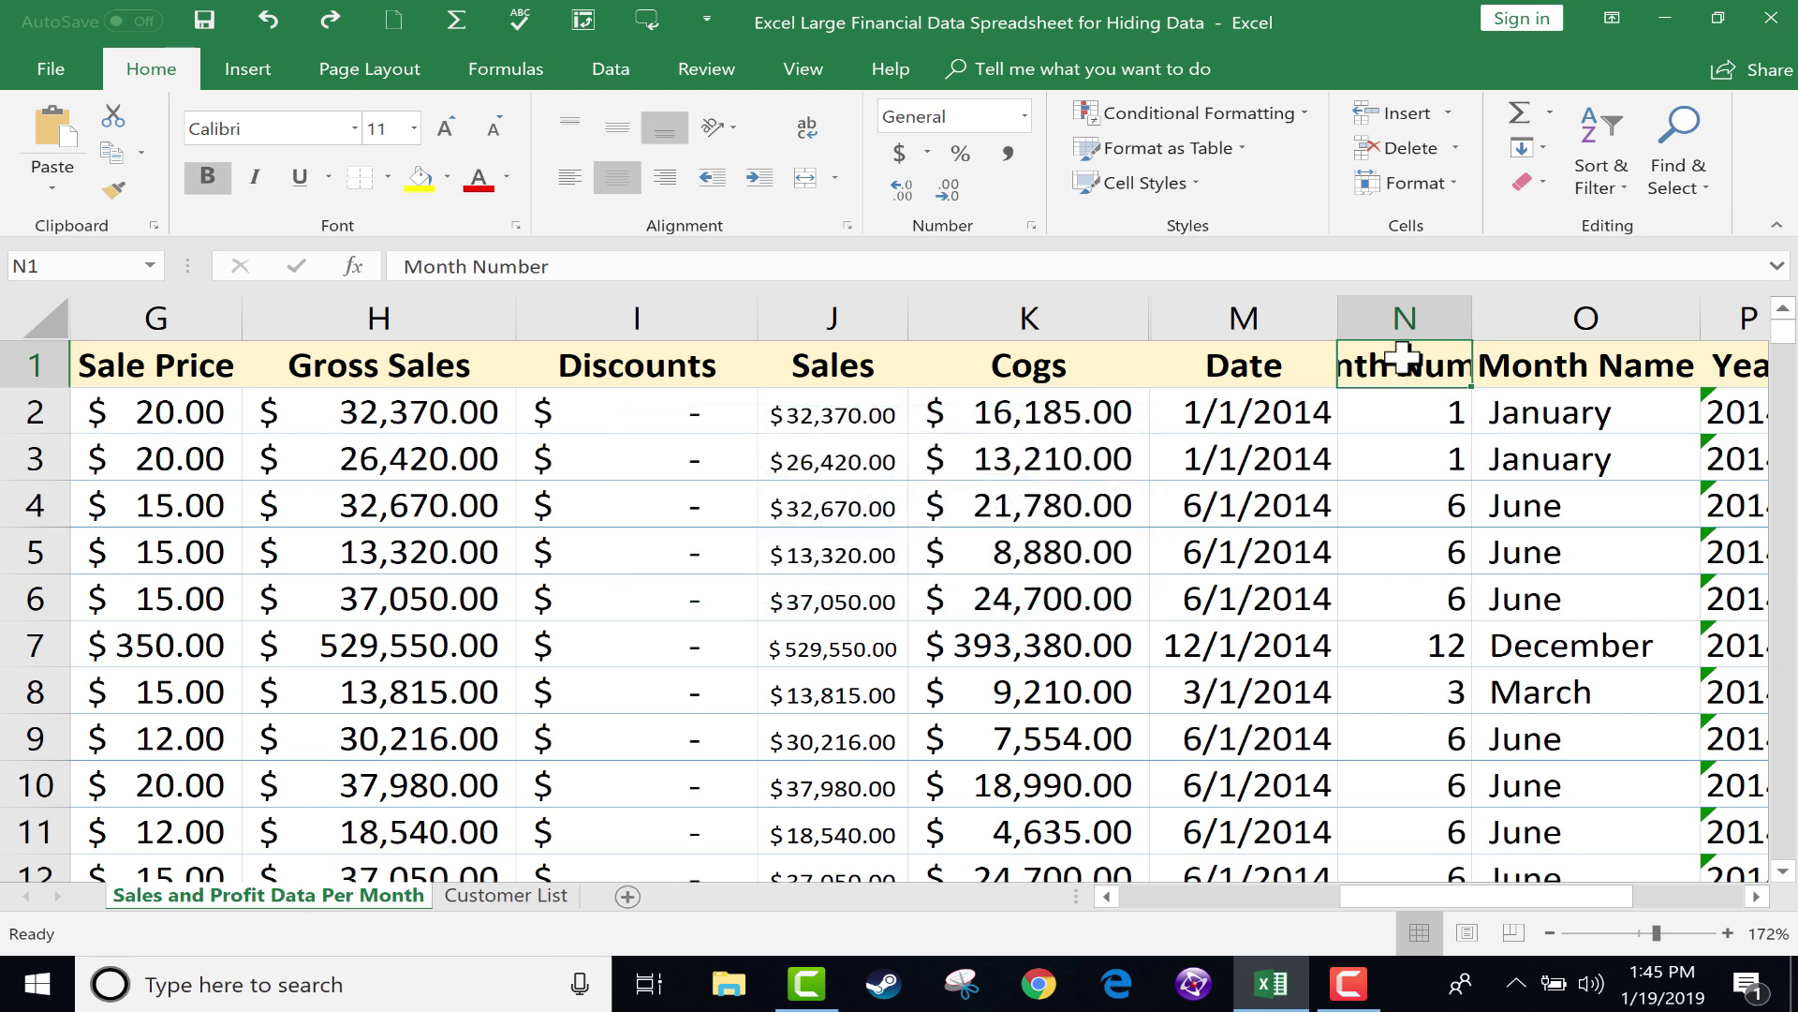
key(ctrl+y)
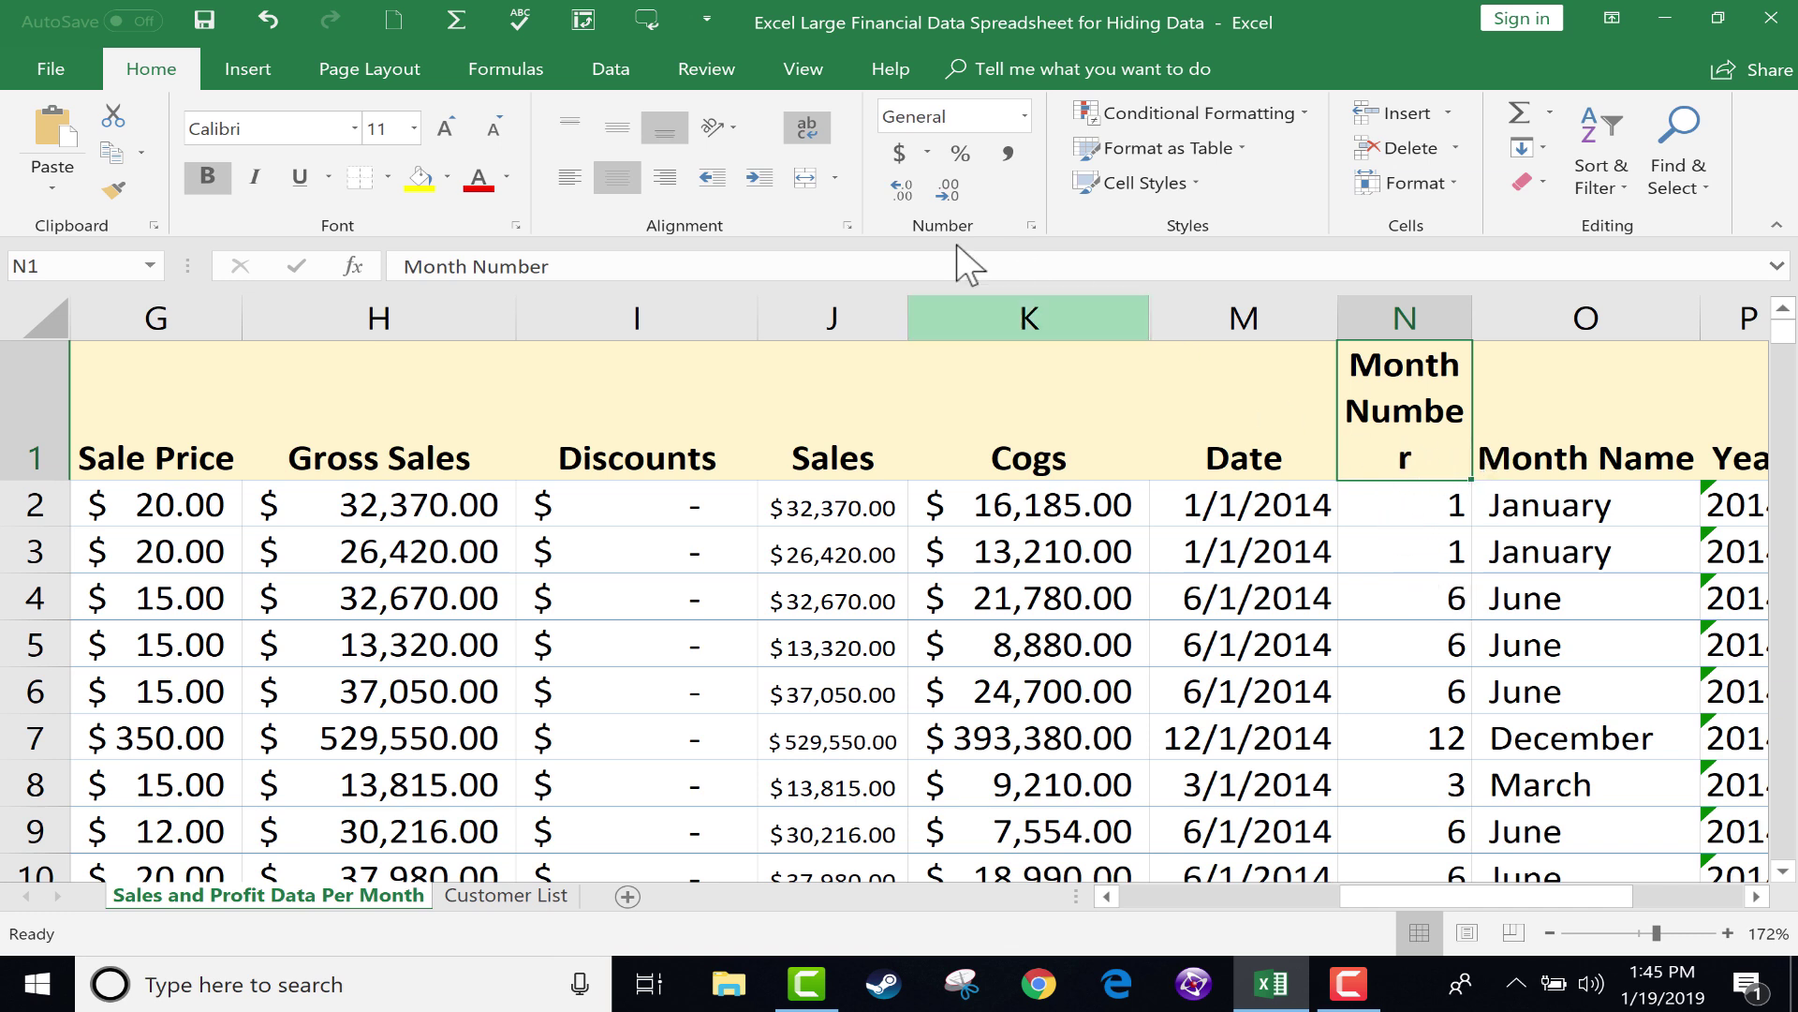
- Turn off Wrap Text on N1 and set its orientation to Vertical Text
click(806, 127)
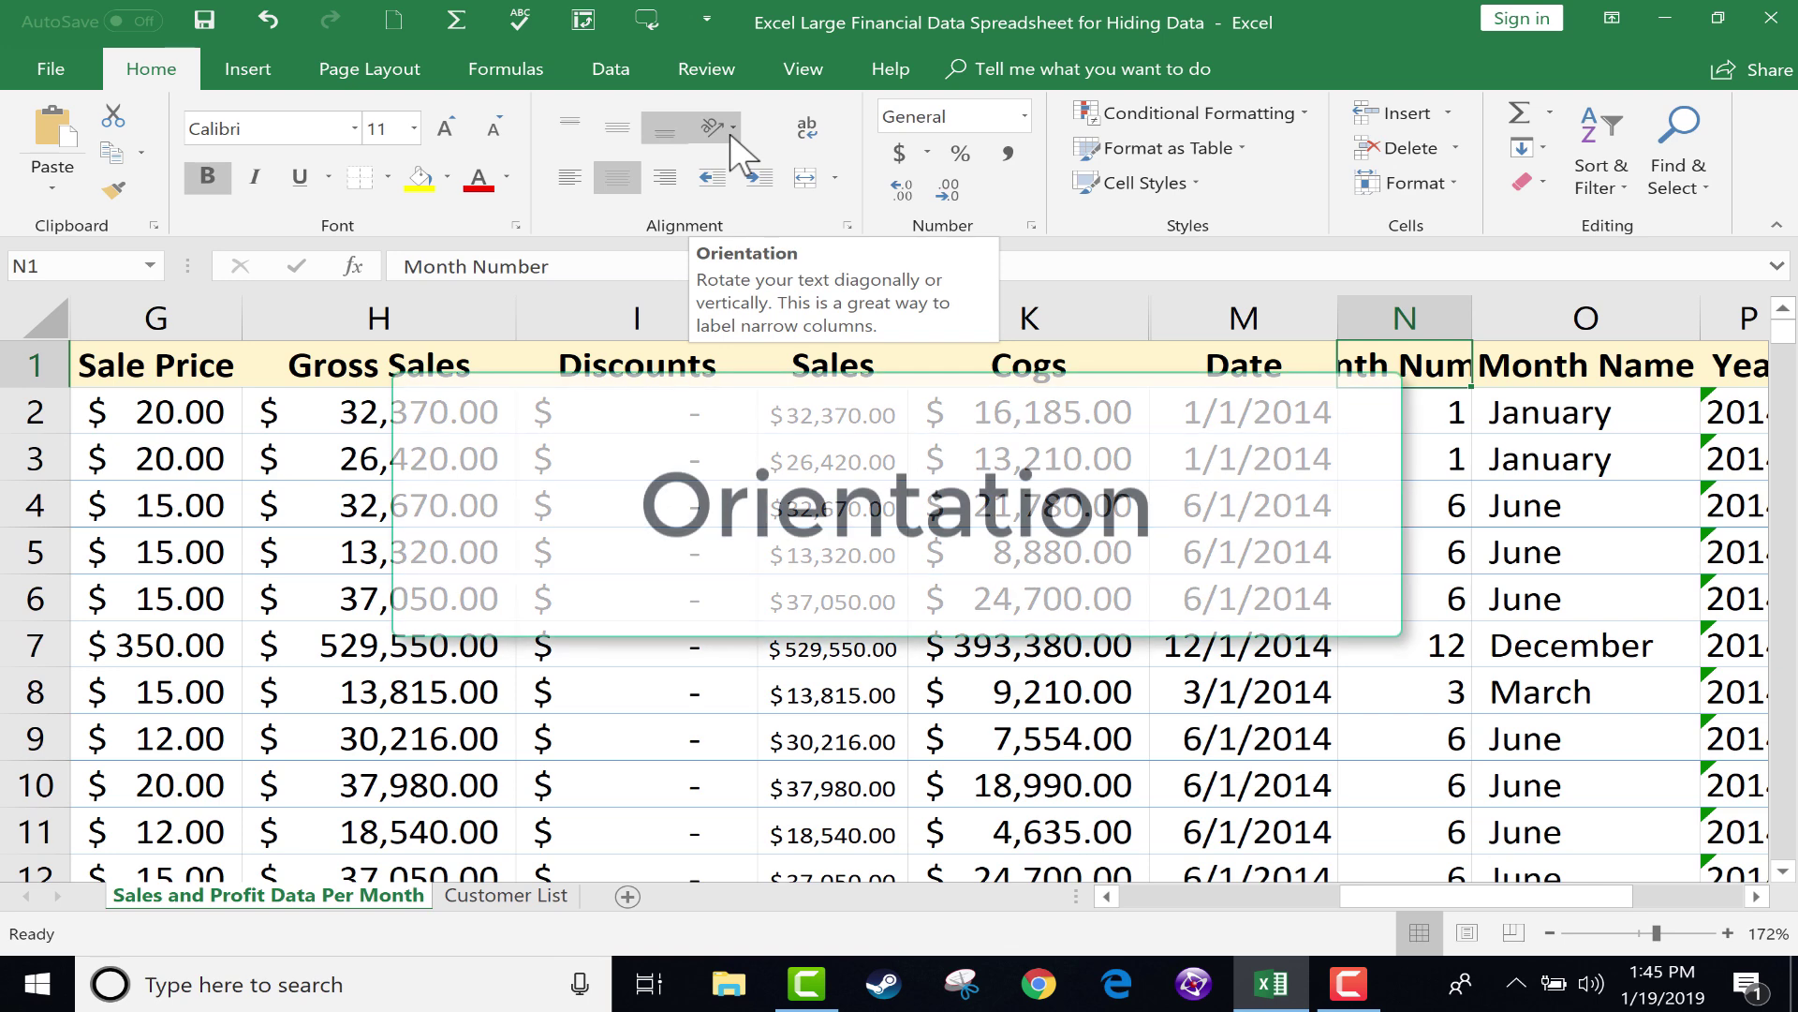
click(730, 127)
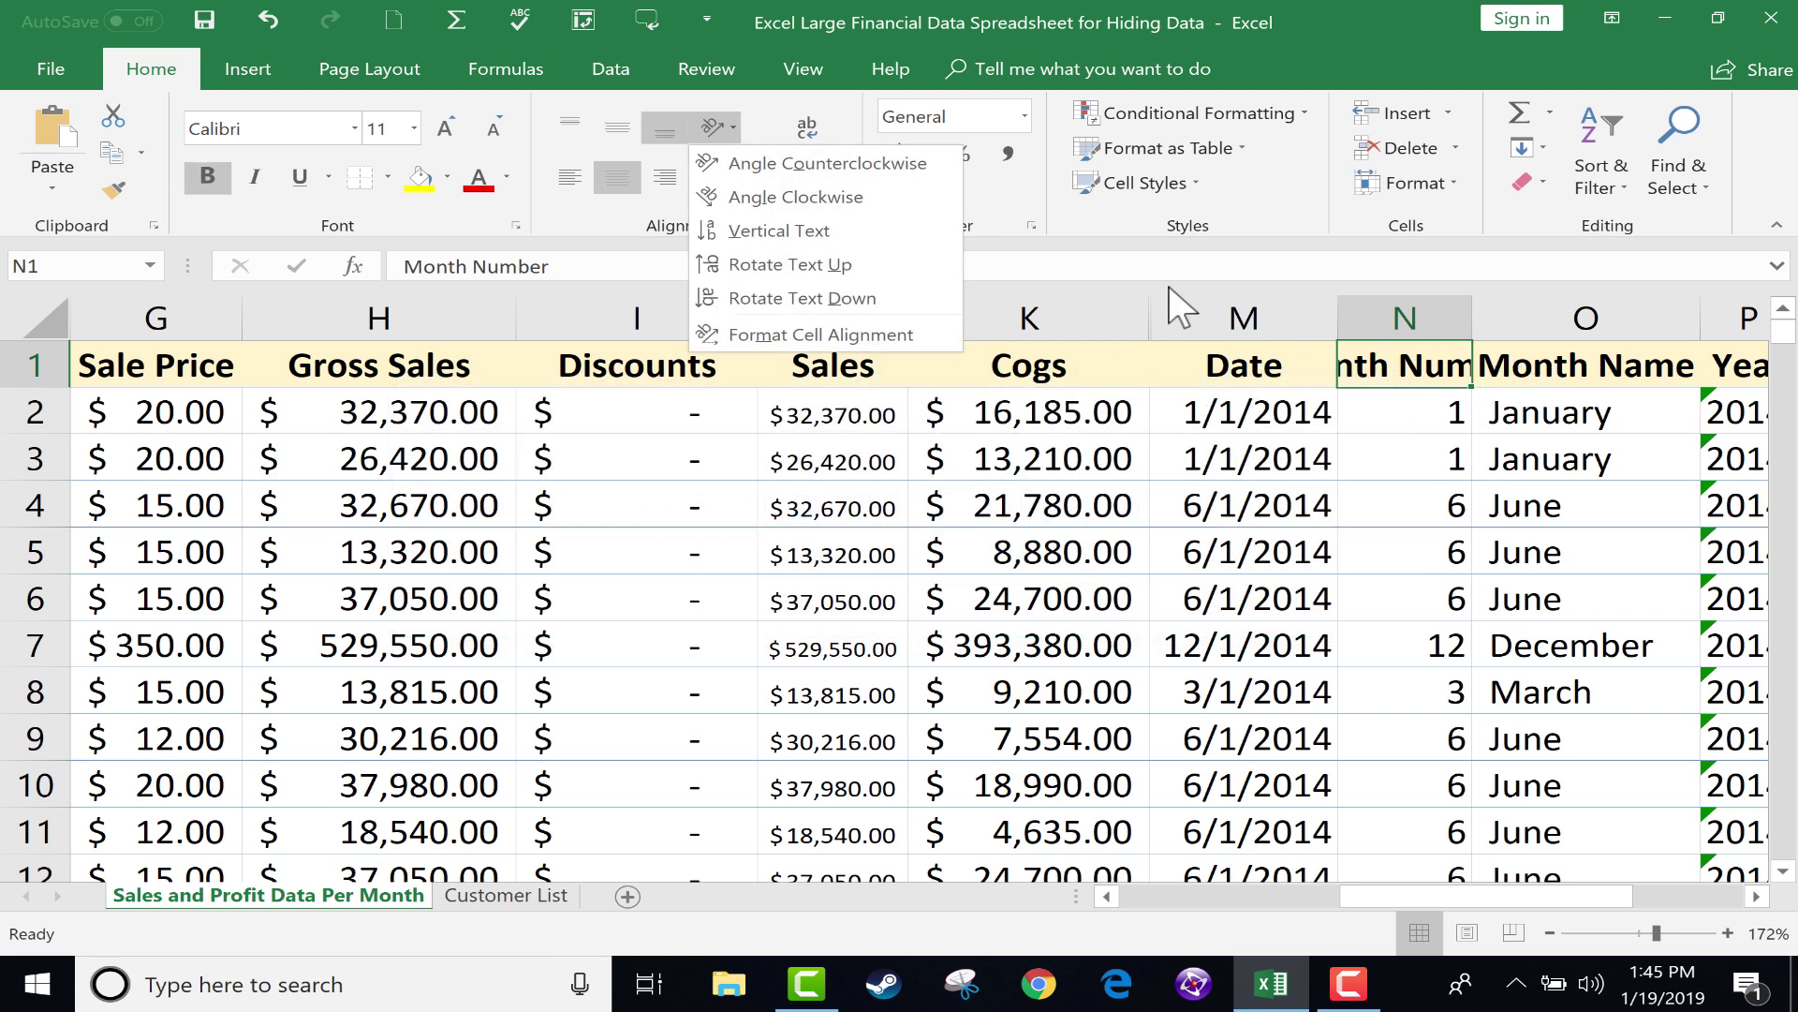
click(792, 235)
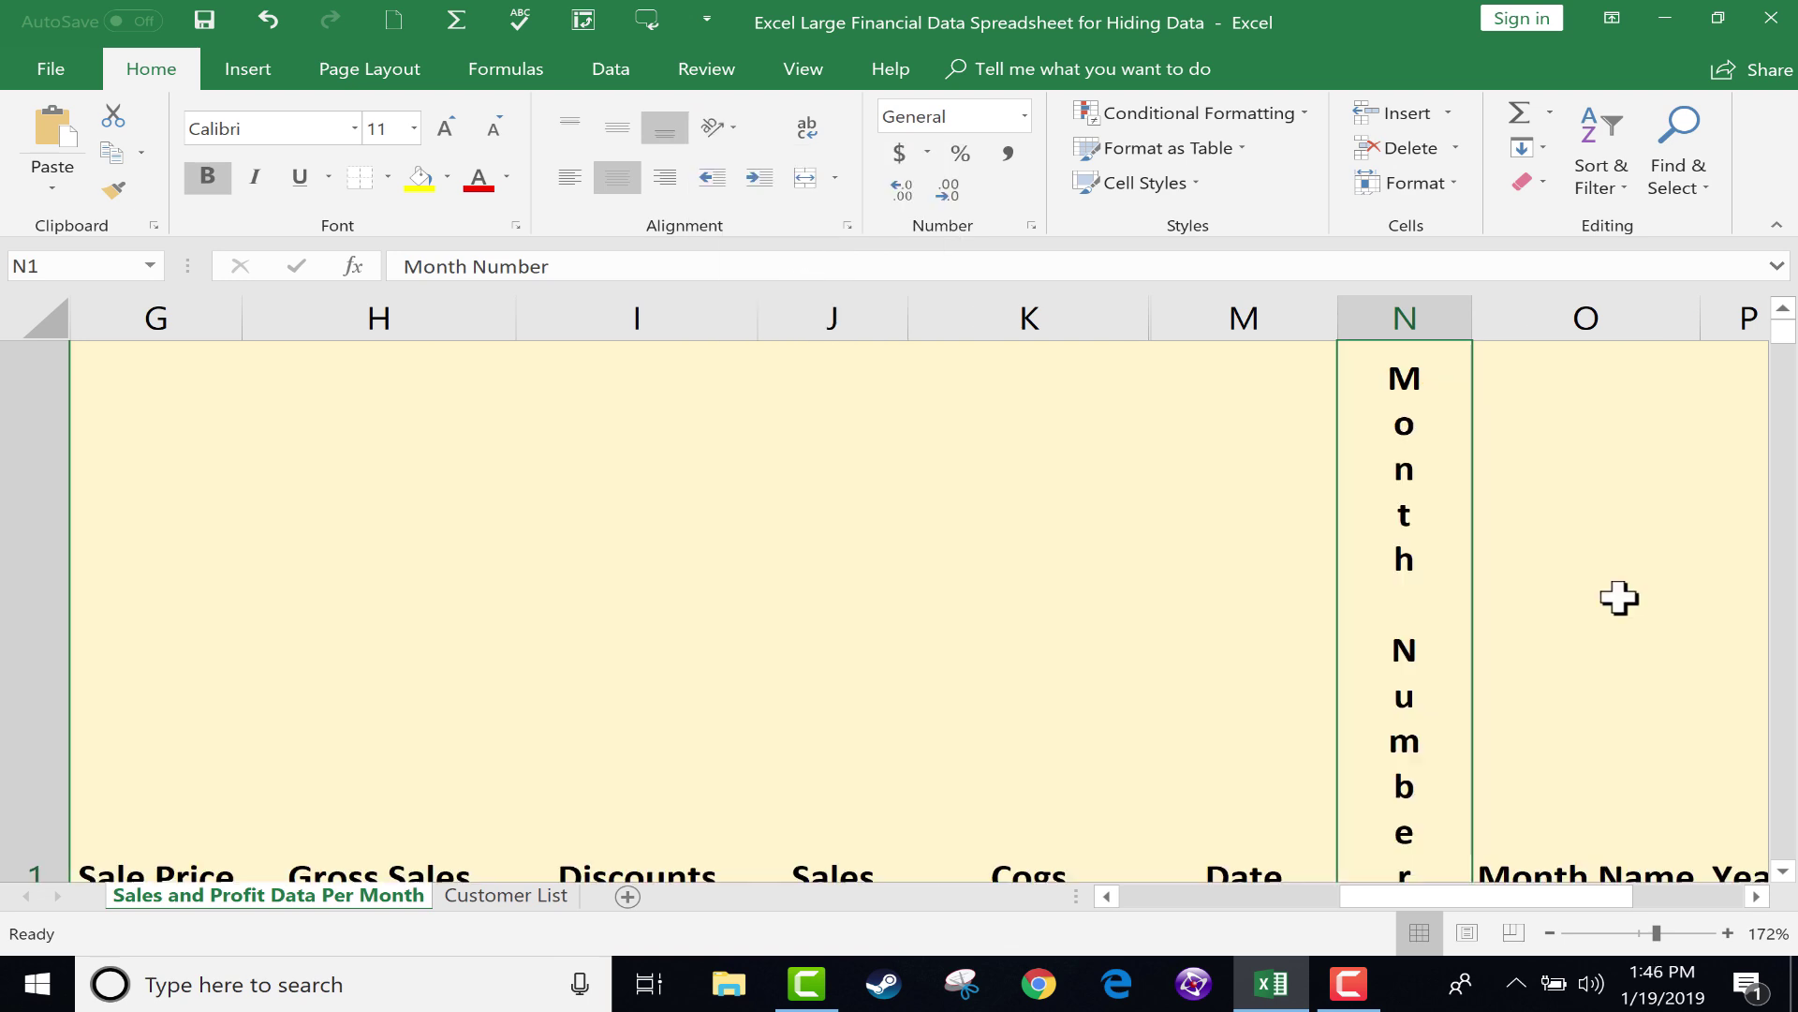
scroll(1615, 598, down, 13)
scroll(1613, 596, up, 13)
scroll(1610, 594, down, 4)
scroll(1557, 364, up, 4)
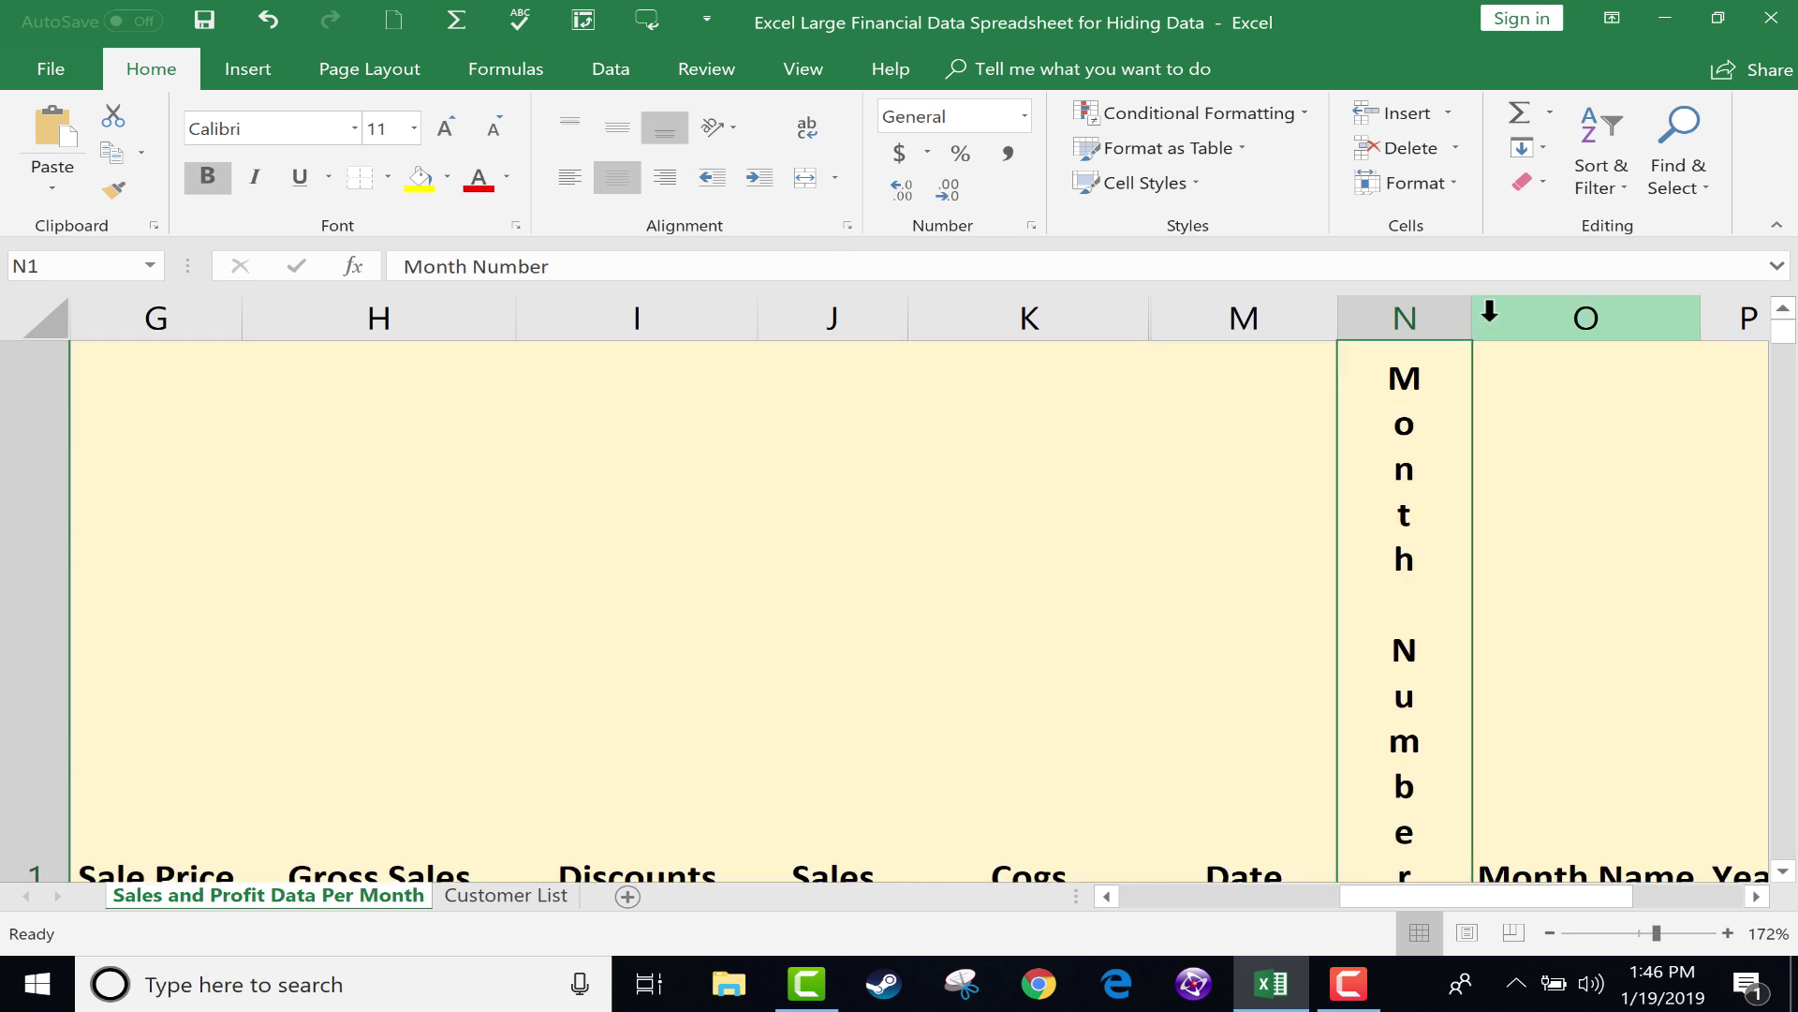
- Narrow column N to 4.37 to fit the vertical header
drag(1476, 317, 1436, 321)
scroll(1518, 433, down, 12)
scroll(1510, 656, up, 1)
scroll(1499, 502, up, 11)
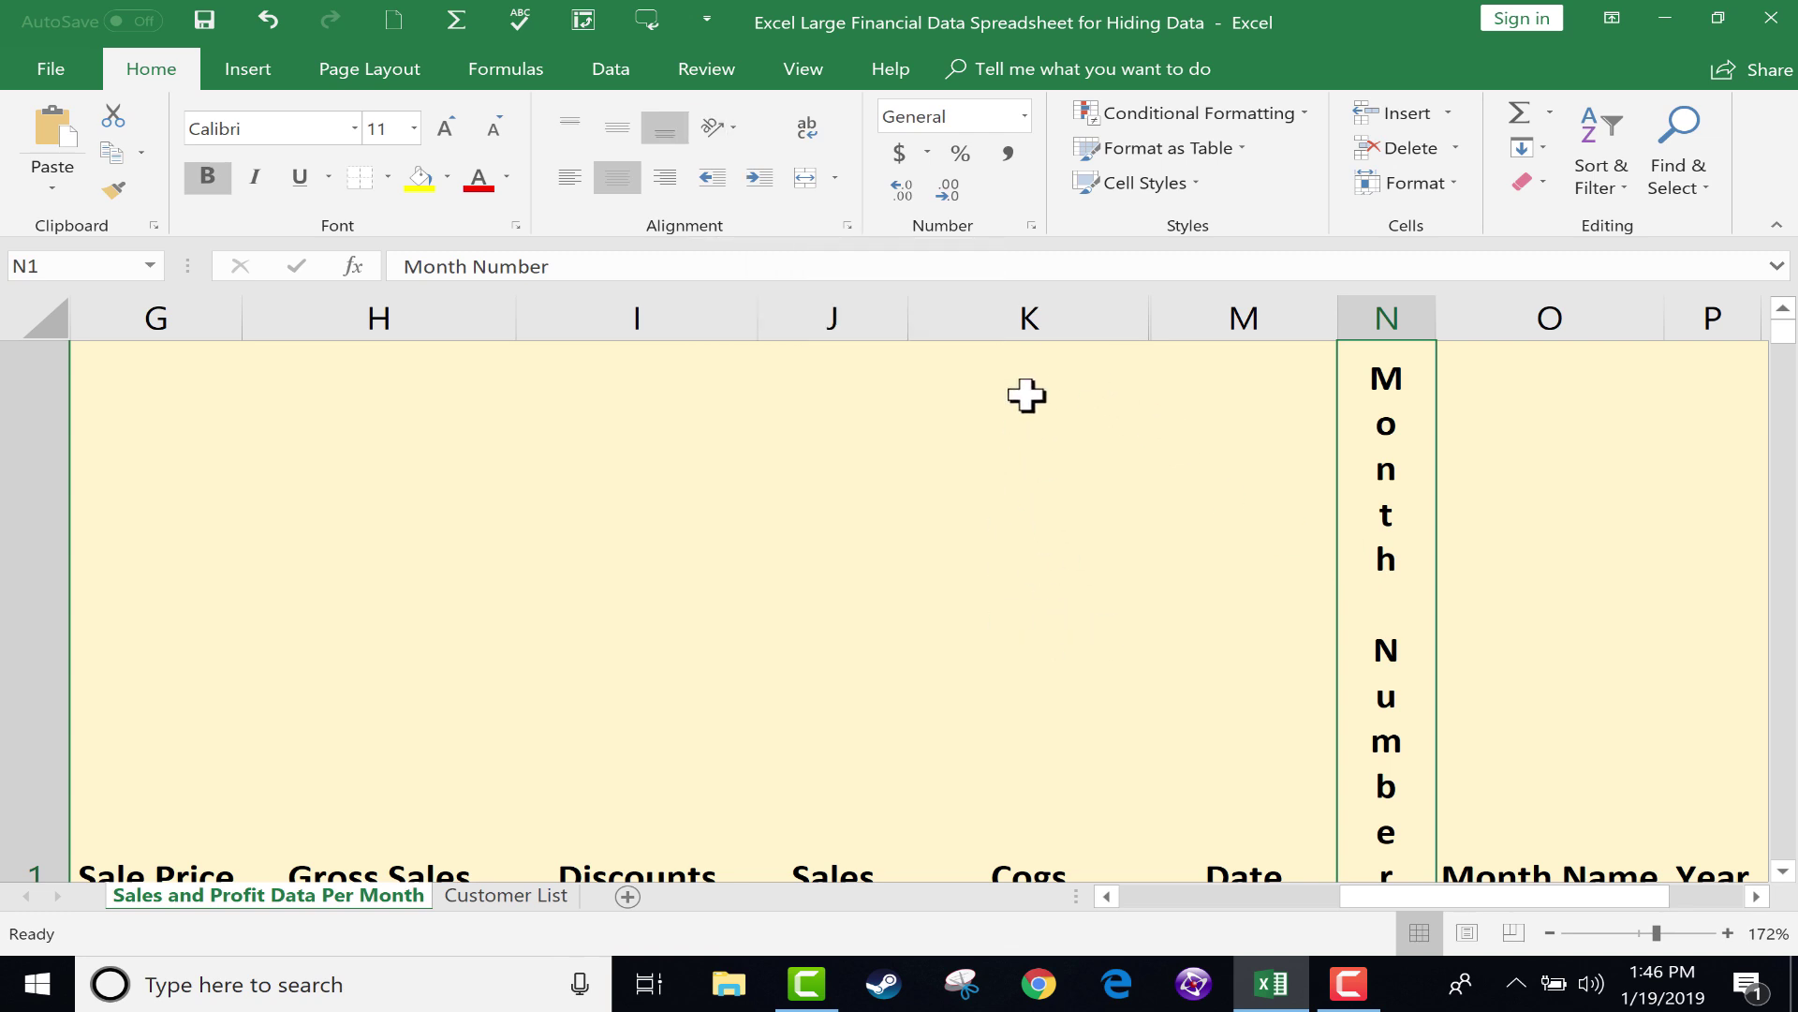
- Angle the Month Number header in N1 counterclockwise
click(714, 128)
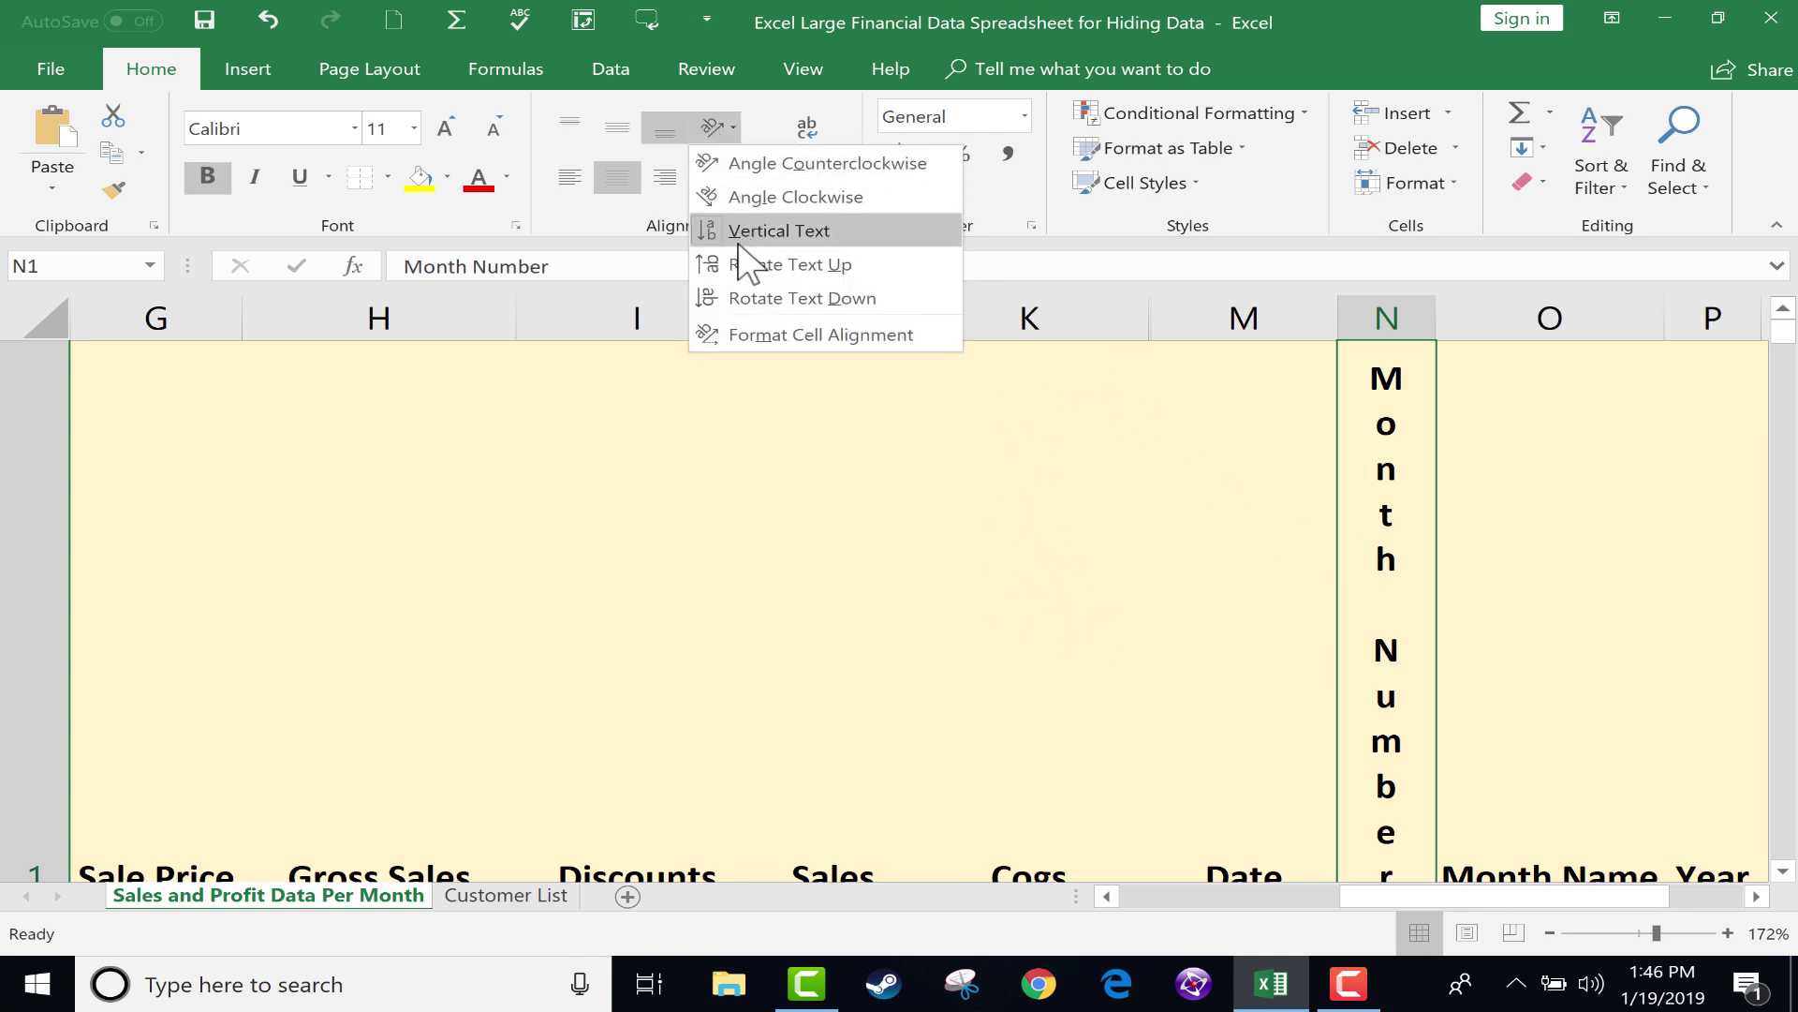
click(734, 165)
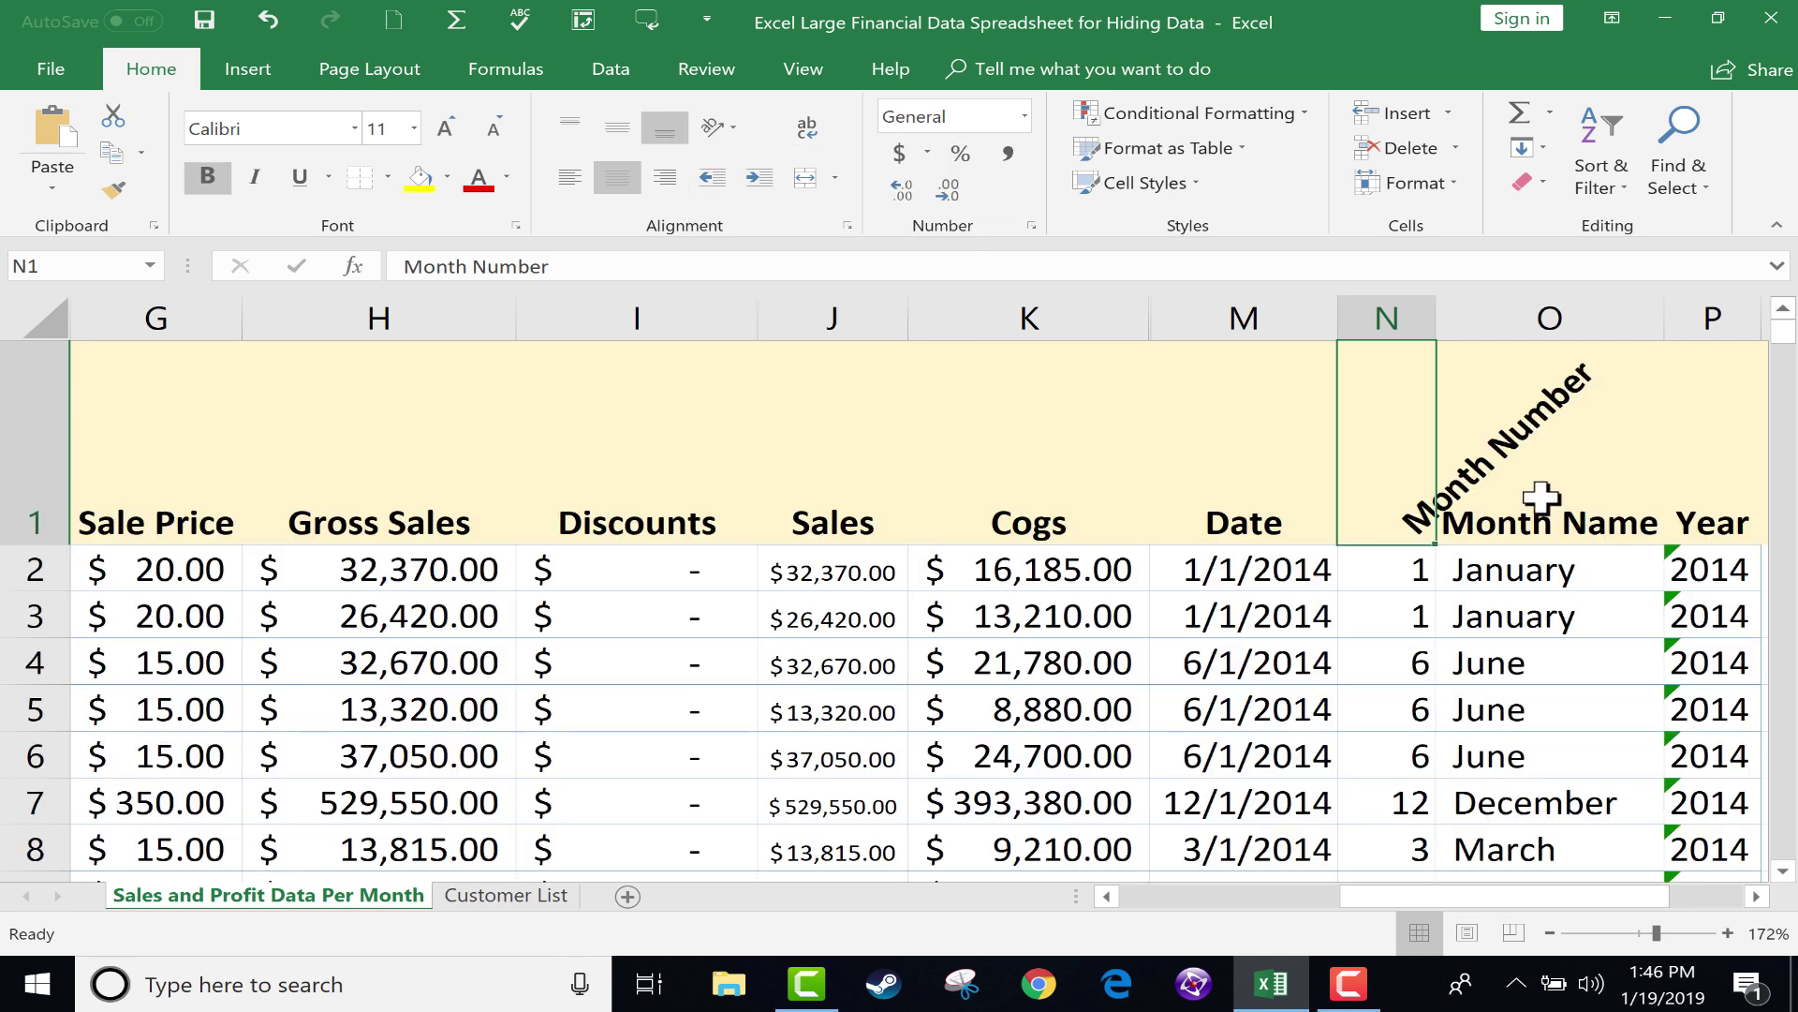
click(1564, 574)
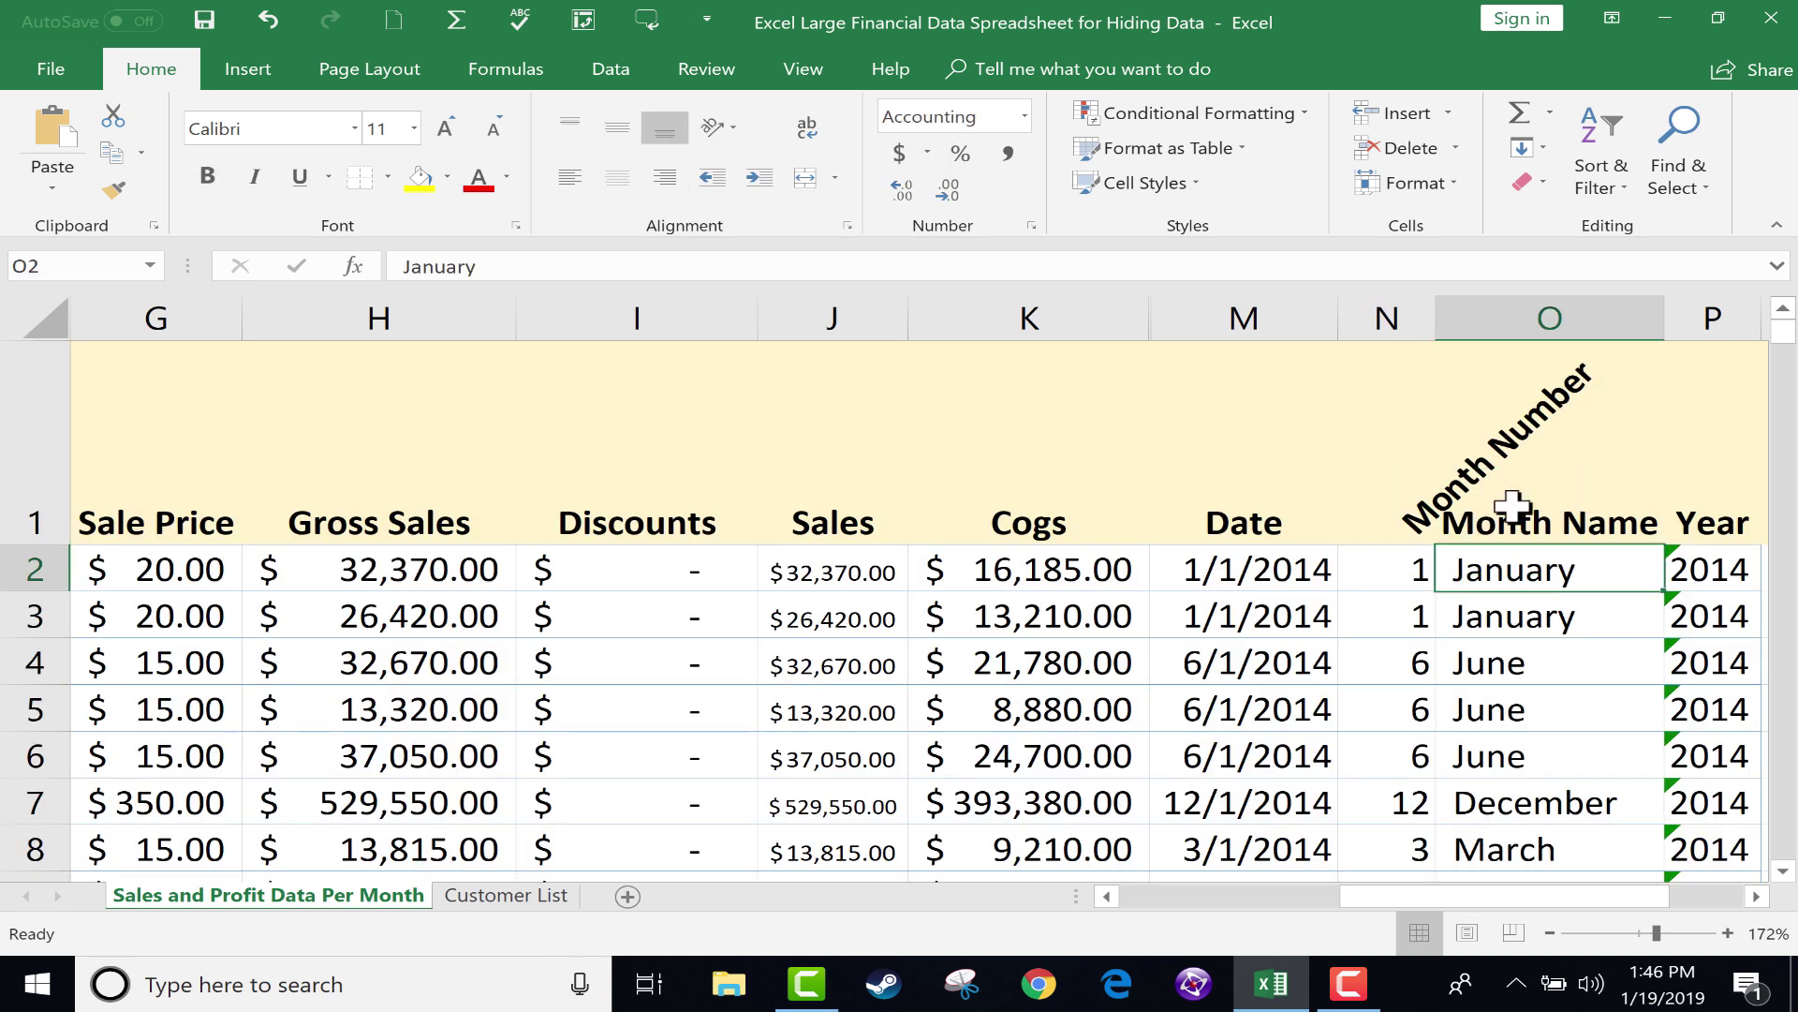
- Angle all row 1 headers counterclockwise and narrow the Date column M slightly
click(20, 474)
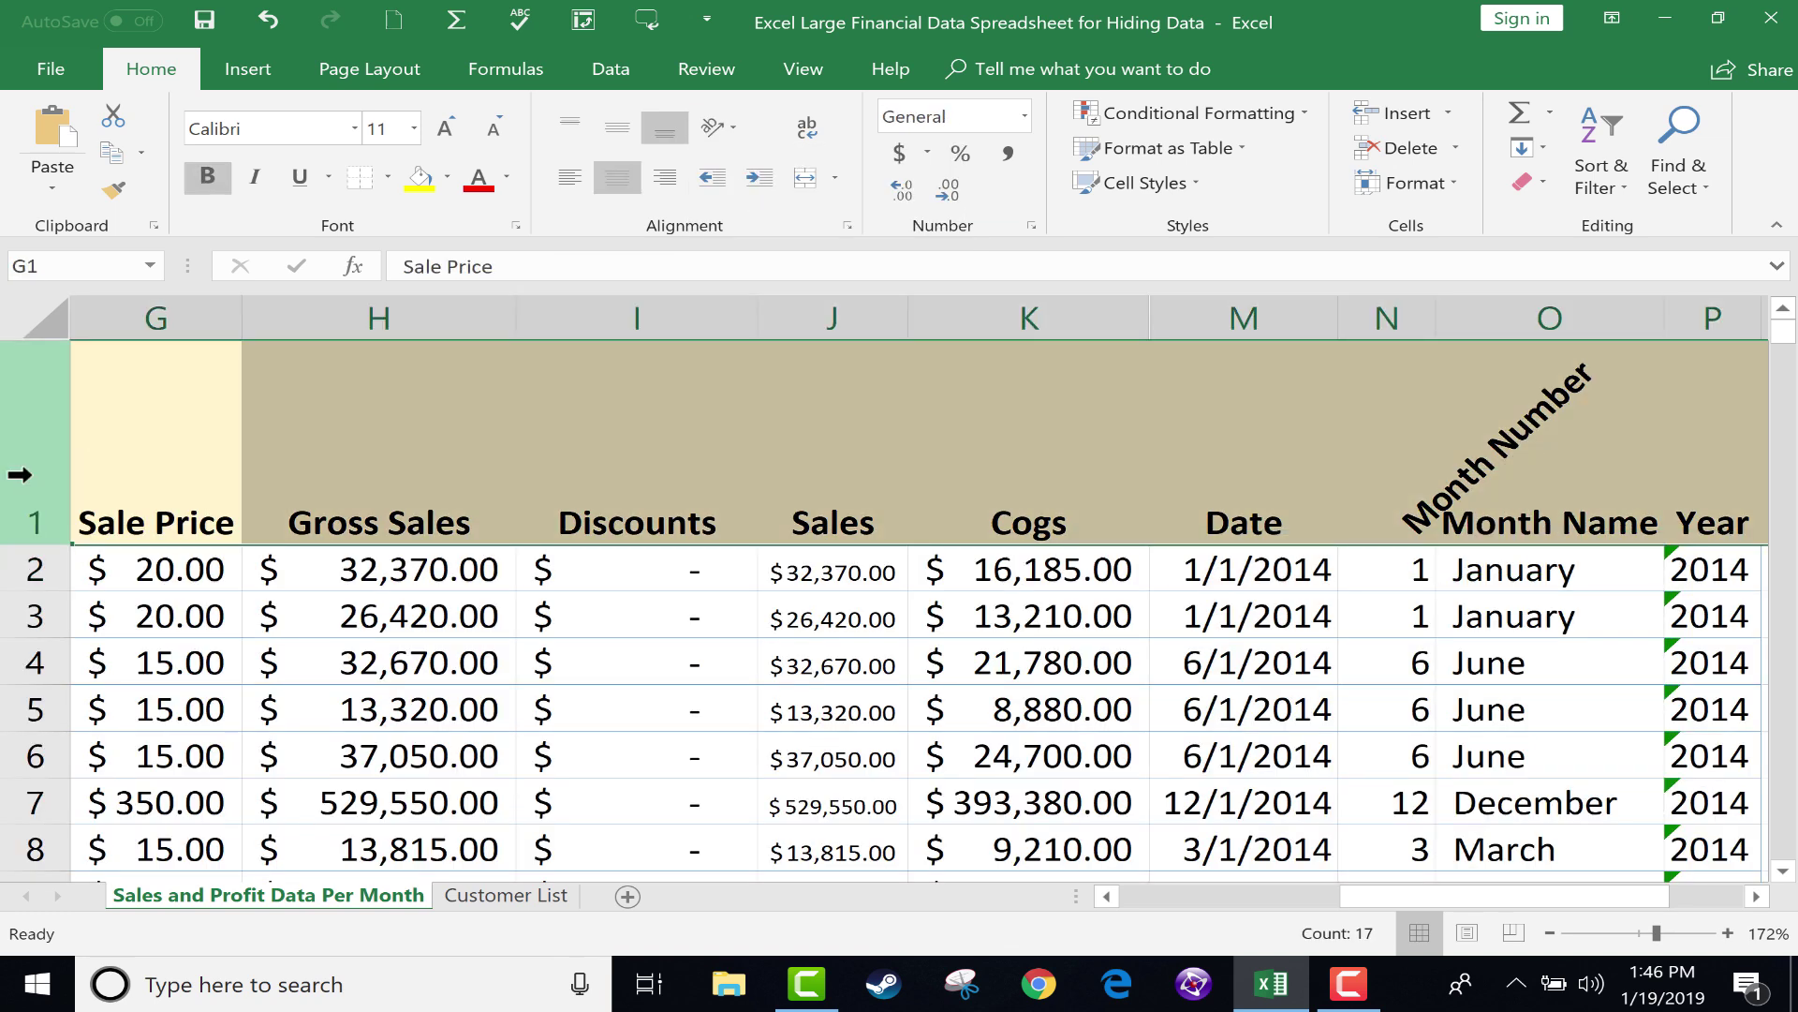
click(717, 127)
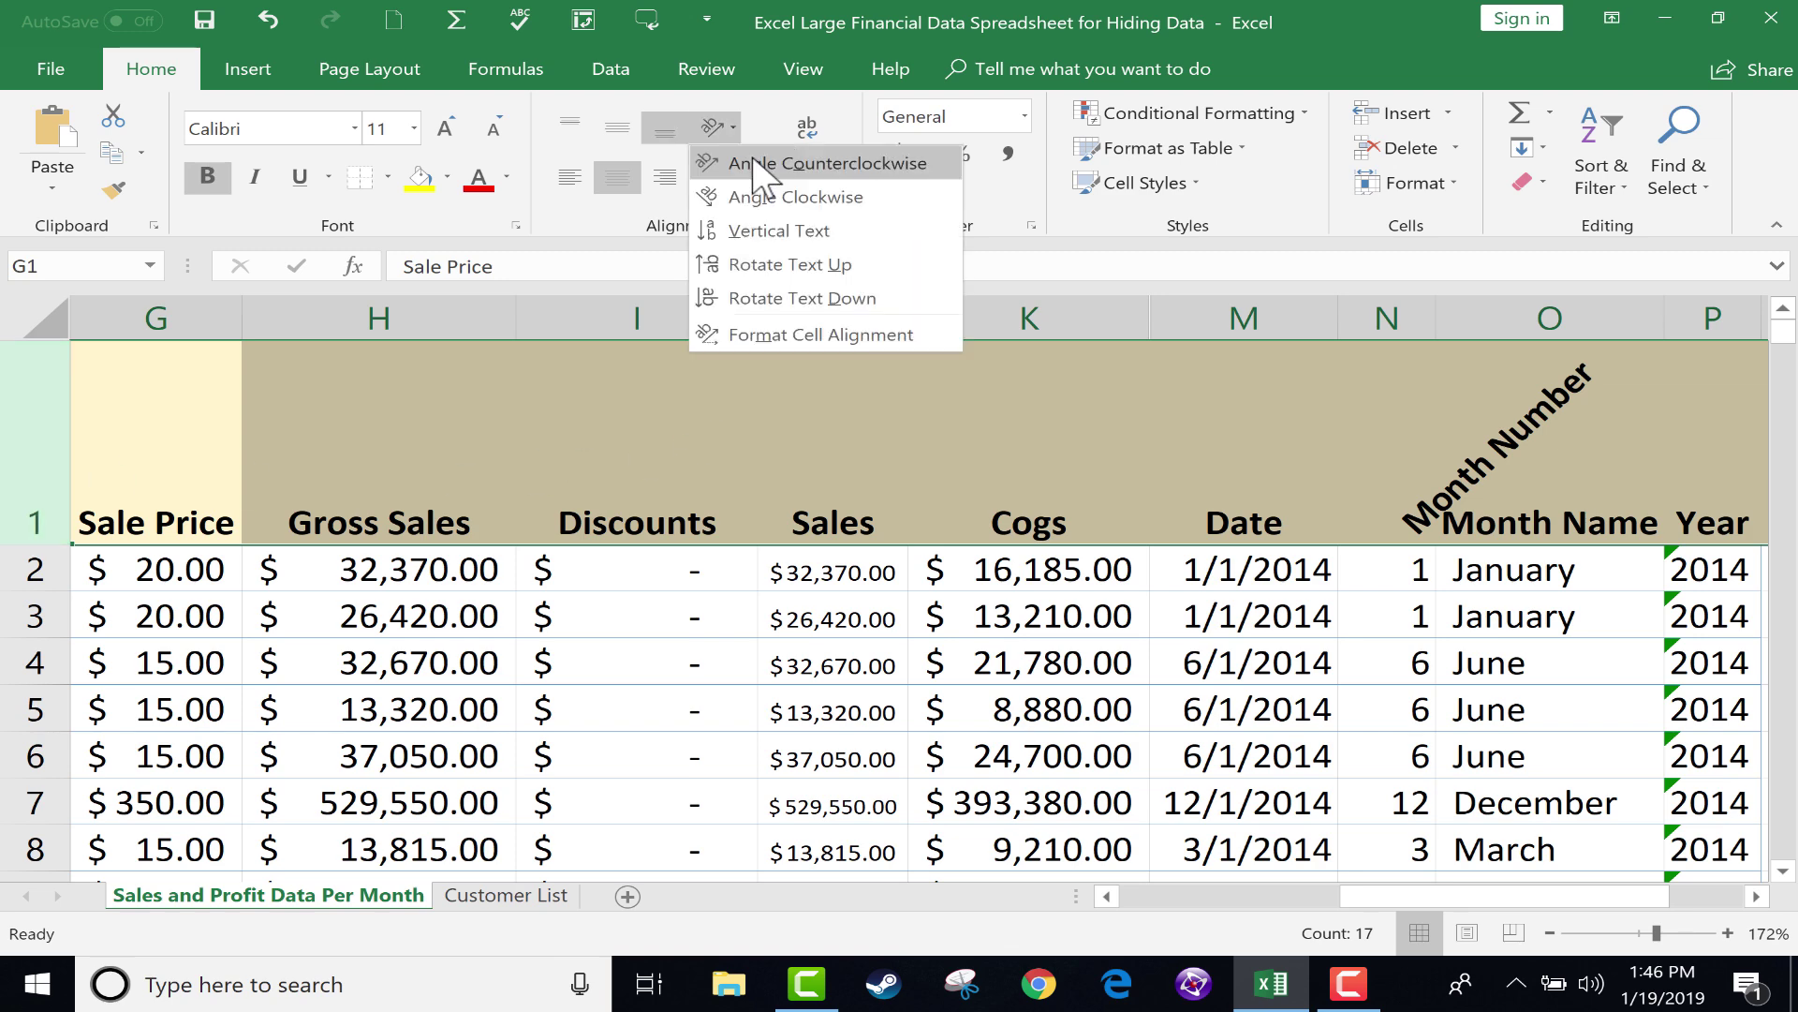
click(751, 155)
click(1297, 485)
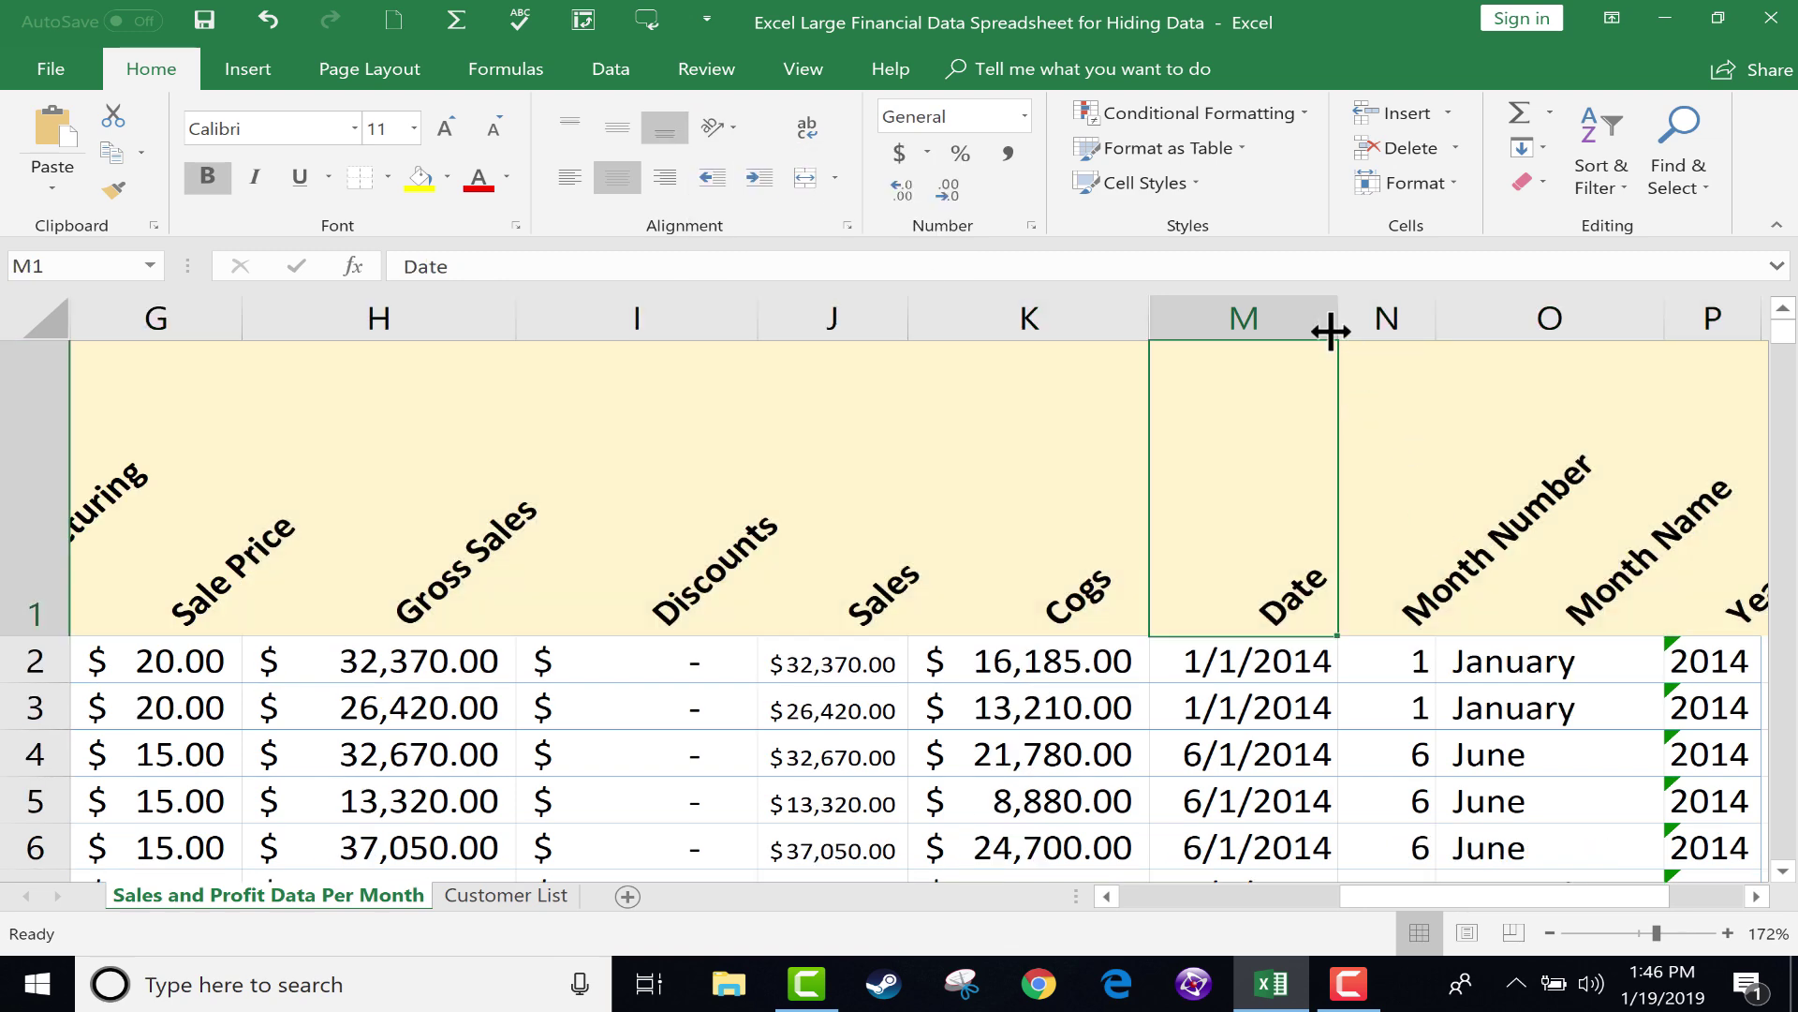
drag(1328, 324, 1321, 325)
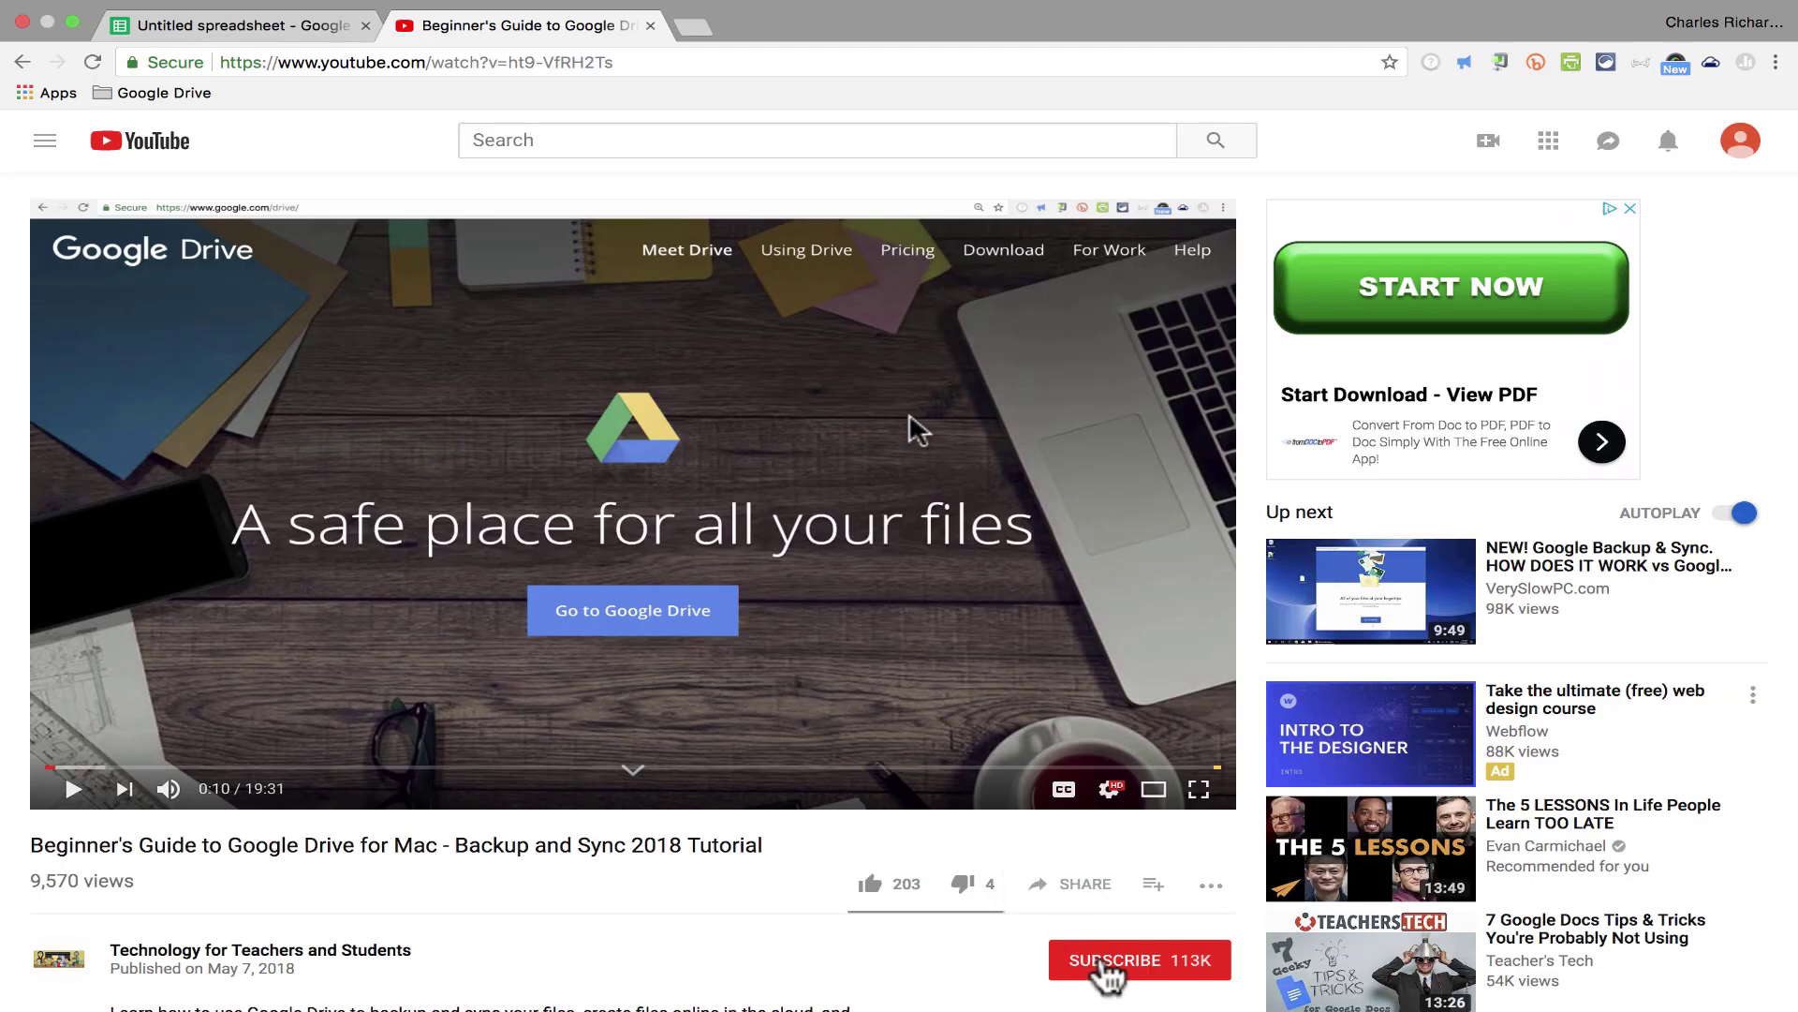
- Subscribe to the Technology for Teachers and Students channel and turn on notifications
click(1107, 968)
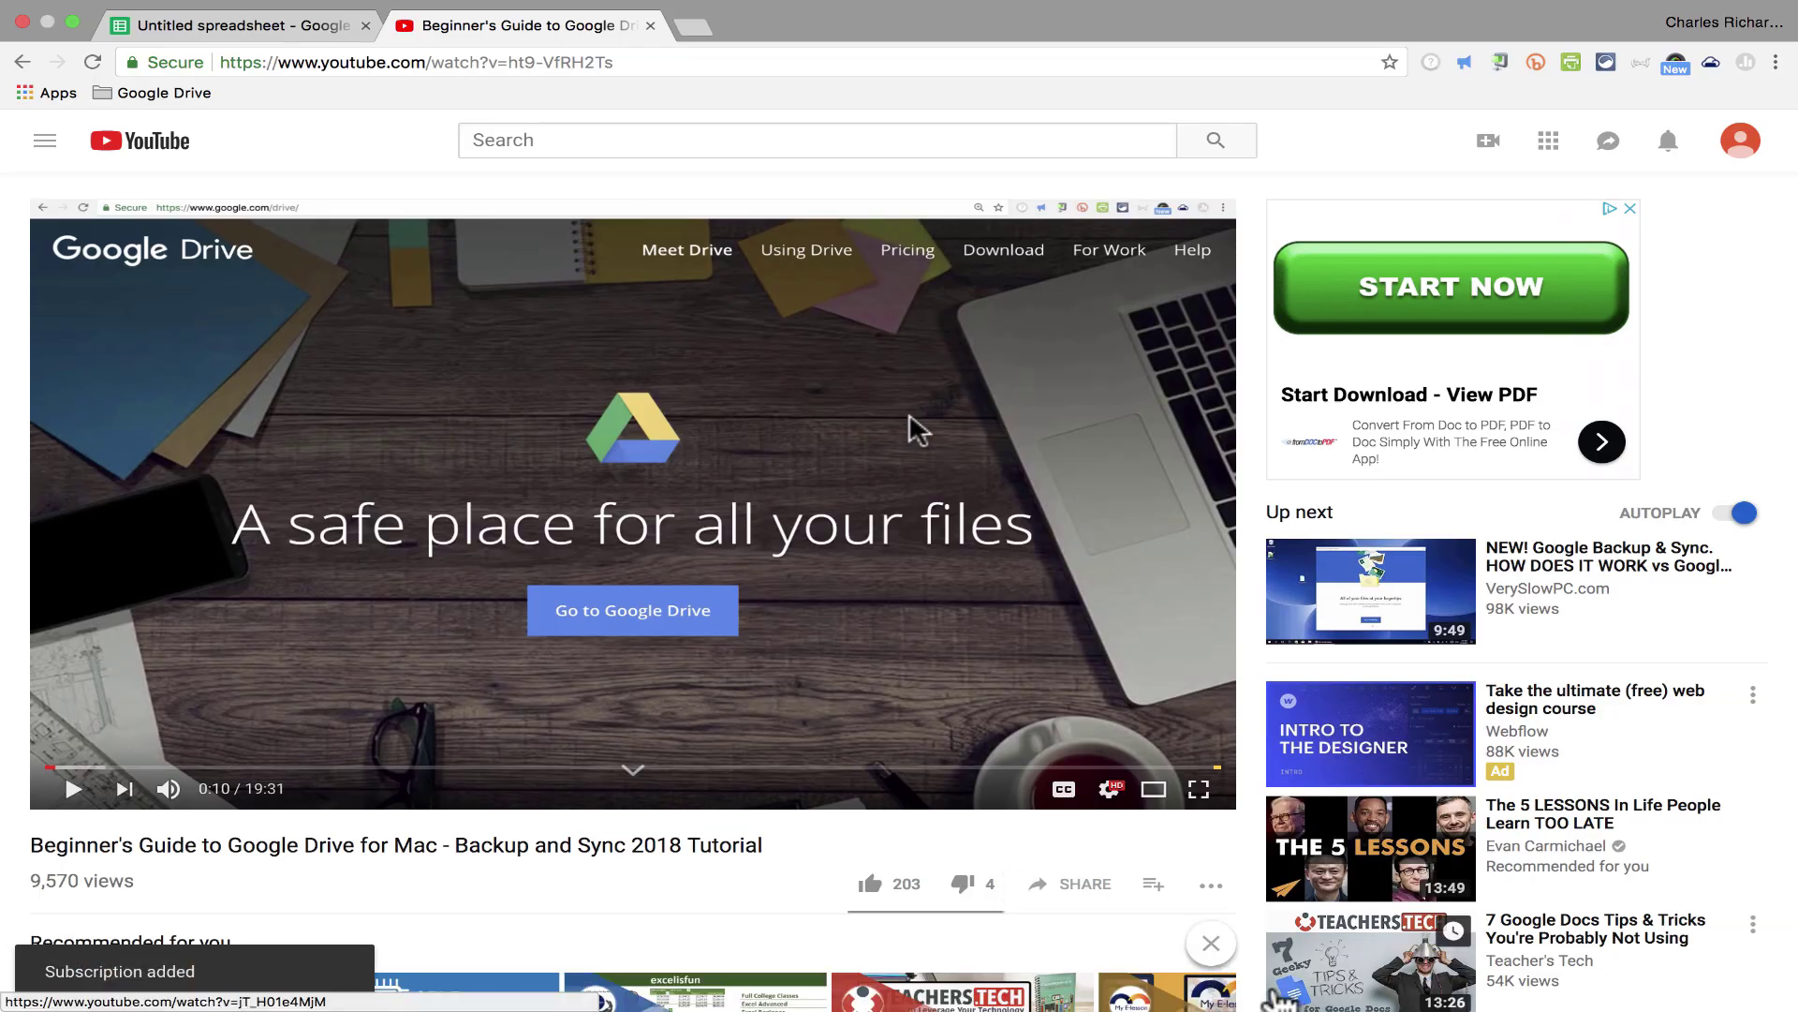
scroll(1182, 975, down, 4)
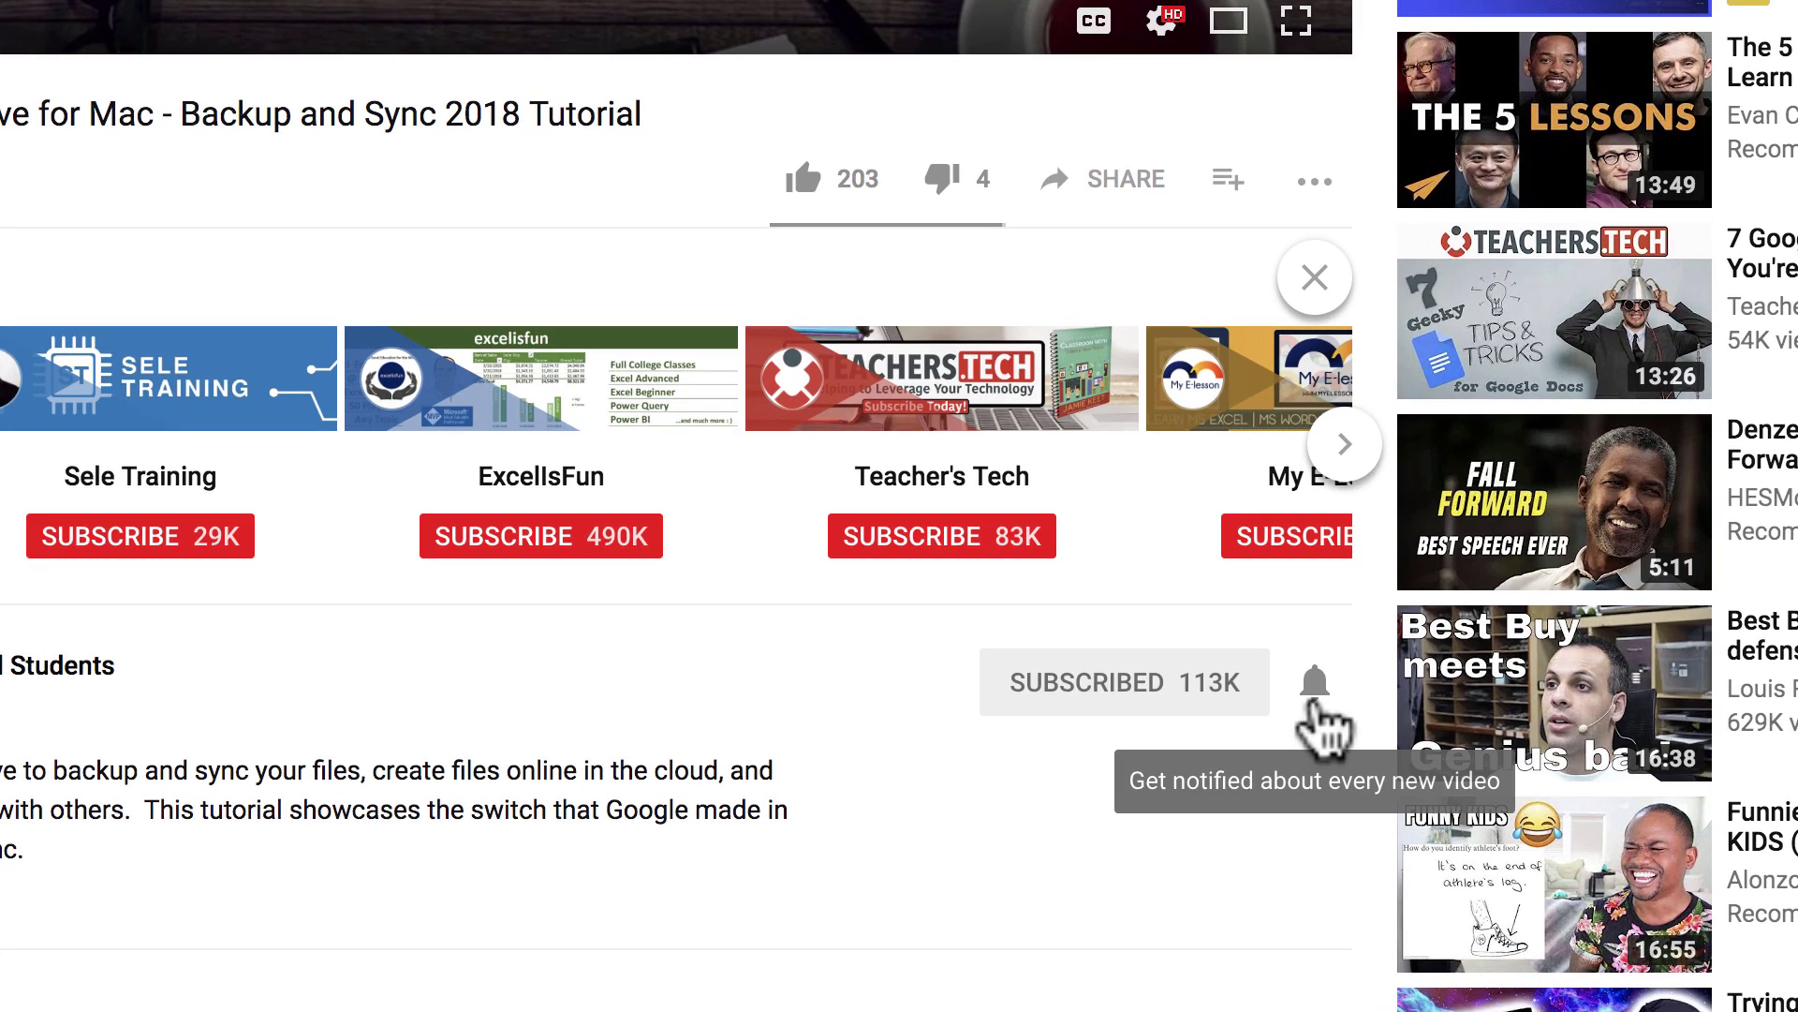
click(1313, 704)
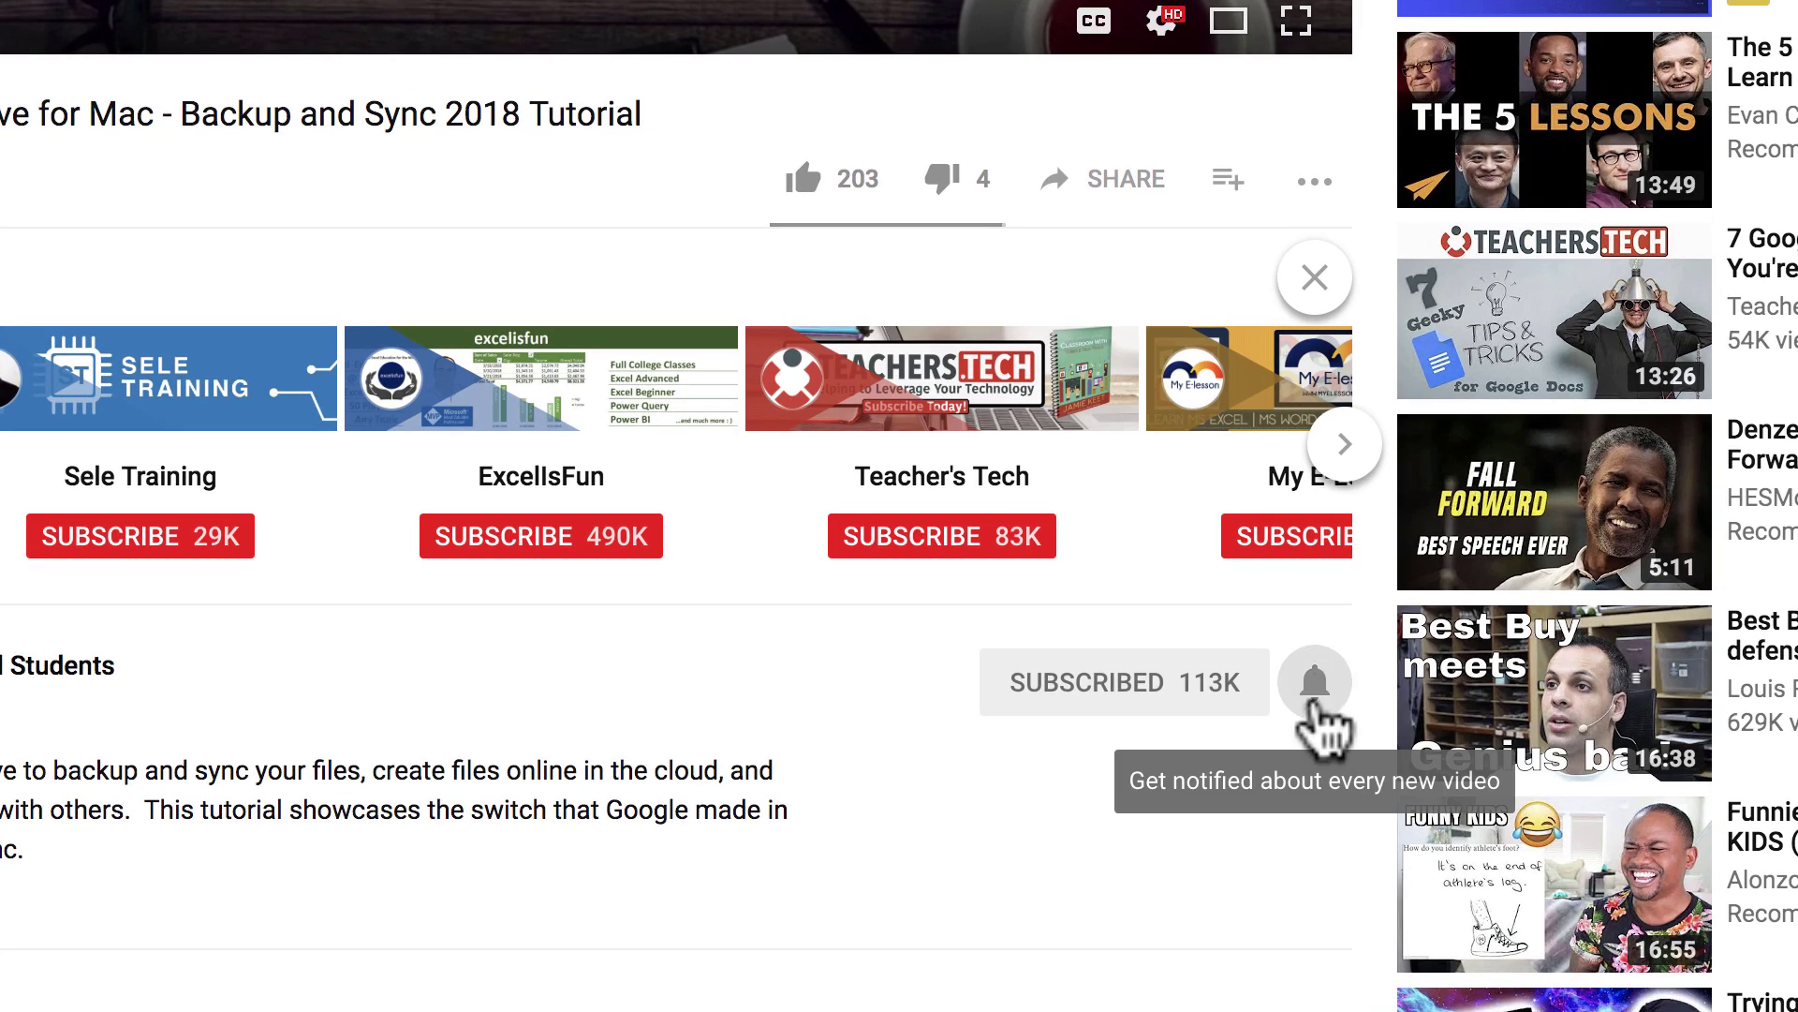